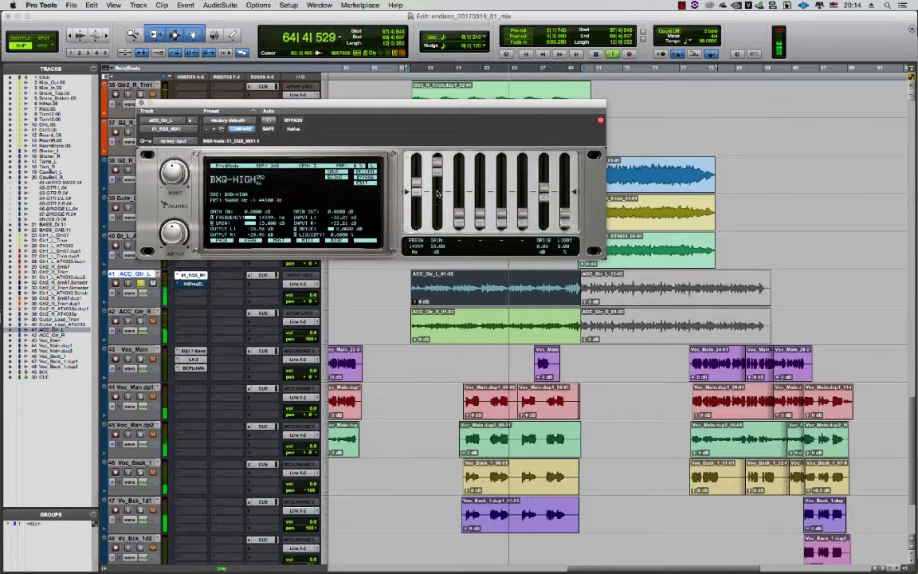
Adjust the BXQ-HIGH frequency while auditioning the acoustic guitar, and set its gain to 15 dB.
{"action": "mouse_move", "coordinate": [438, 168]}
{"action": "left_mouse_down"}
{"action": "mouse_move", "coordinate": [439, 193]}
{"action": "mouse_move", "coordinate": [417, 226]}
{"action": "mouse_move", "coordinate": [444, 175]}
{"action": "mouse_move", "coordinate": [441, 228]}
{"action": "mouse_move", "coordinate": [444, 163]}
{"action": "left_mouse_up"}
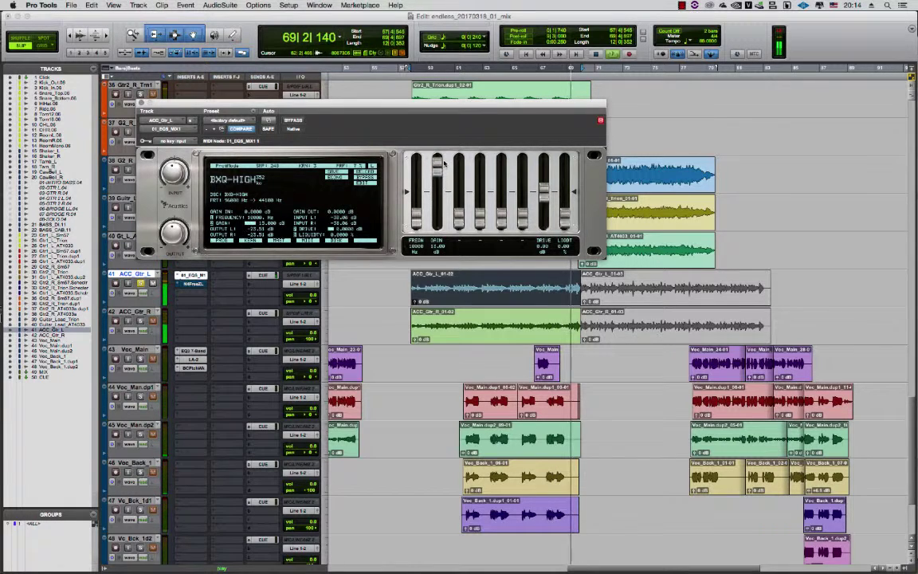
{"action": "left_click_drag", "start_coordinate": [416, 214], "coordinate": [427, 195]}
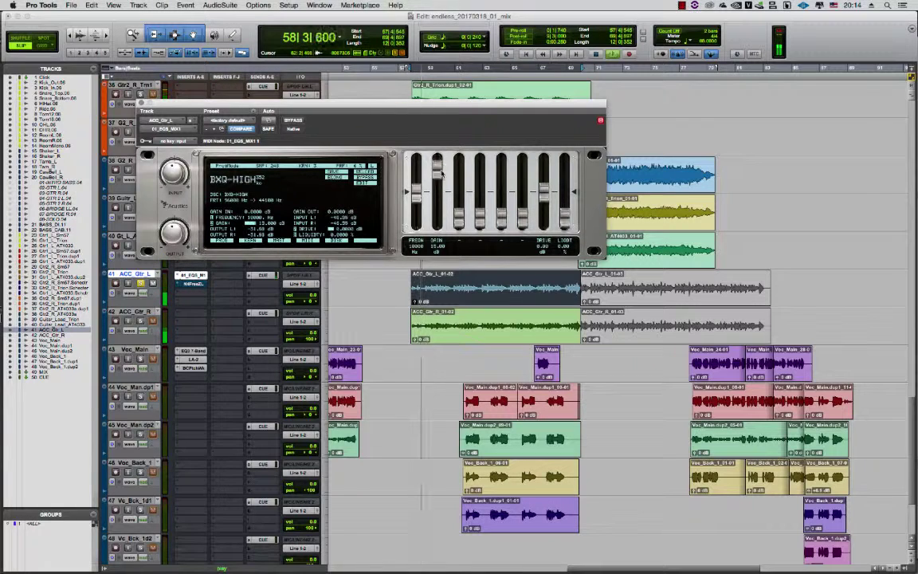
{"action": "left_click_drag", "start_coordinate": [443, 193], "coordinate": [448, 169]}
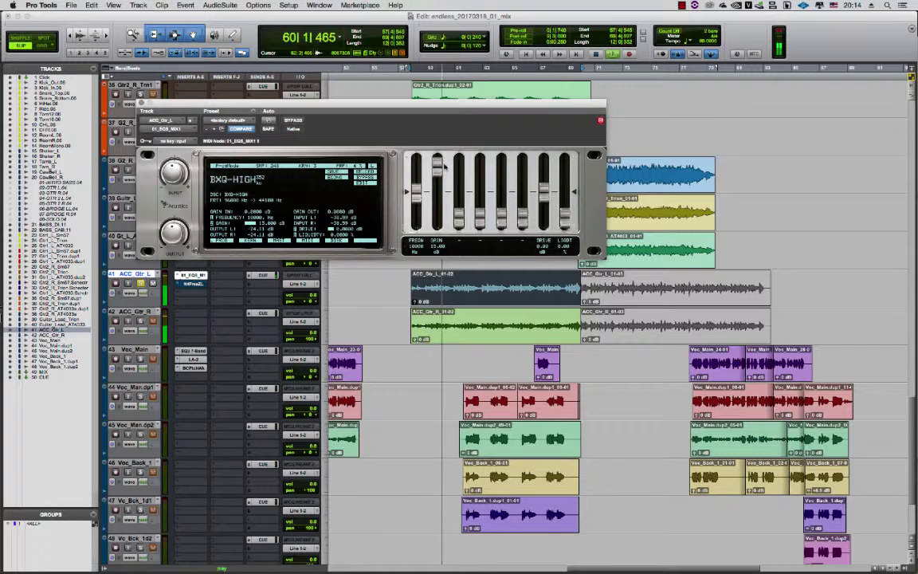
{"action": "mouse_move", "coordinate": [437, 173]}
{"action": "left_mouse_down"}
{"action": "mouse_move", "coordinate": [442, 227]}
{"action": "mouse_move", "coordinate": [442, 164]}
{"action": "left_mouse_up"}
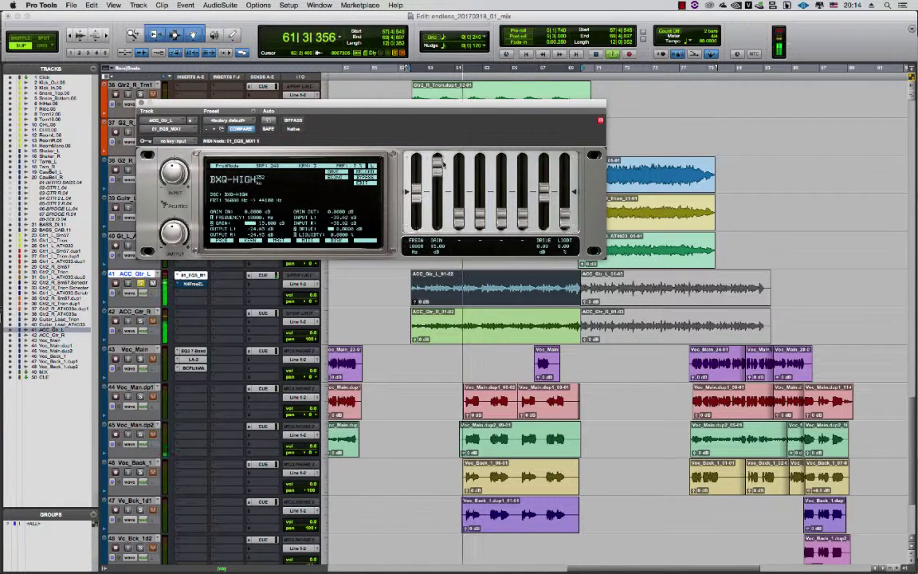
{"action": "mouse_move", "coordinate": [416, 195]}
{"action": "left_mouse_down"}
{"action": "mouse_move", "coordinate": [418, 180]}
{"action": "mouse_move", "coordinate": [441, 190]}
{"action": "mouse_move", "coordinate": [448, 231]}
{"action": "mouse_move", "coordinate": [437, 165]}
{"action": "mouse_move", "coordinate": [415, 172]}
{"action": "mouse_move", "coordinate": [415, 162]}
{"action": "mouse_move", "coordinate": [416, 194]}
{"action": "left_mouse_up"}
Load the BXQ-MIDS program from the BXQ equalizer's MID group.
{"action": "left_click", "coordinate": [227, 181]}
{"action": "mouse_move", "coordinate": [239, 202]}
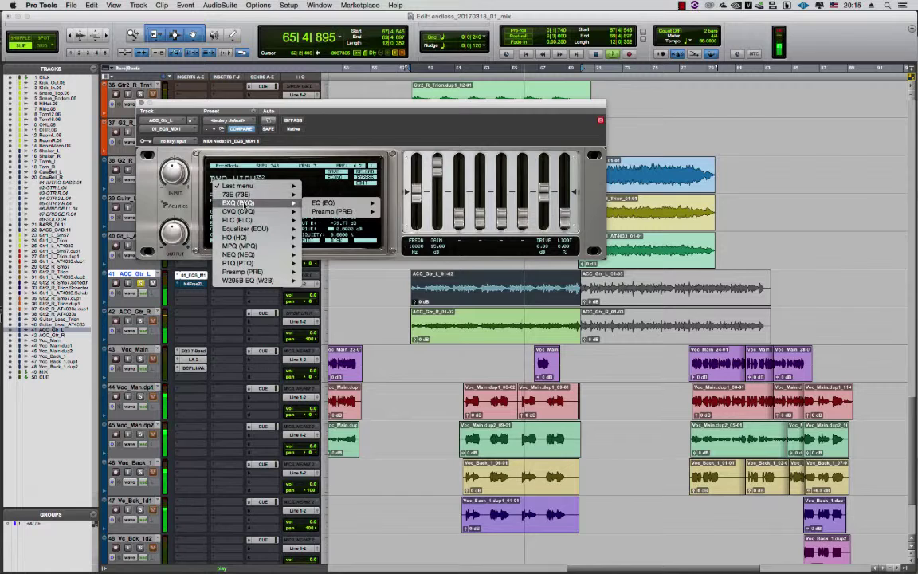
{"action": "mouse_move", "coordinate": [332, 206]}
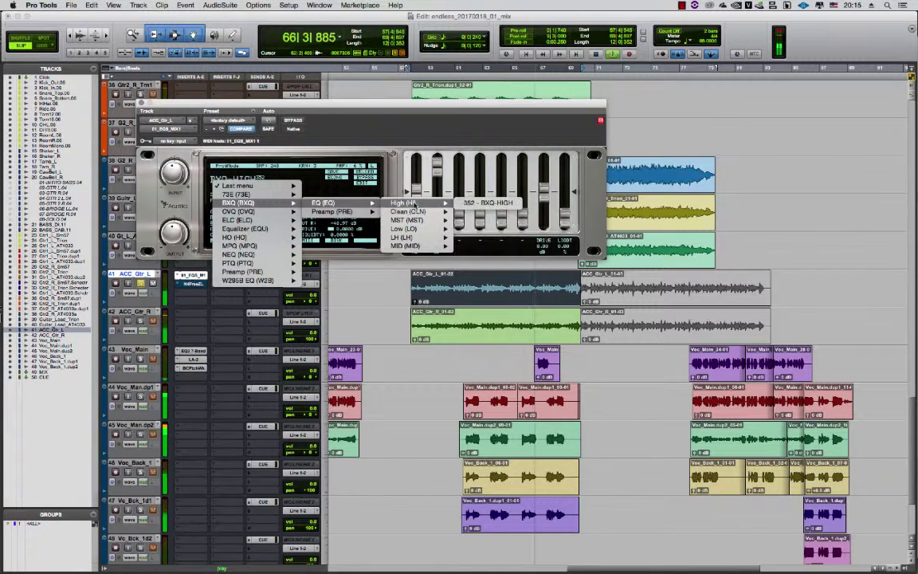
{"action": "mouse_move", "coordinate": [406, 203]}
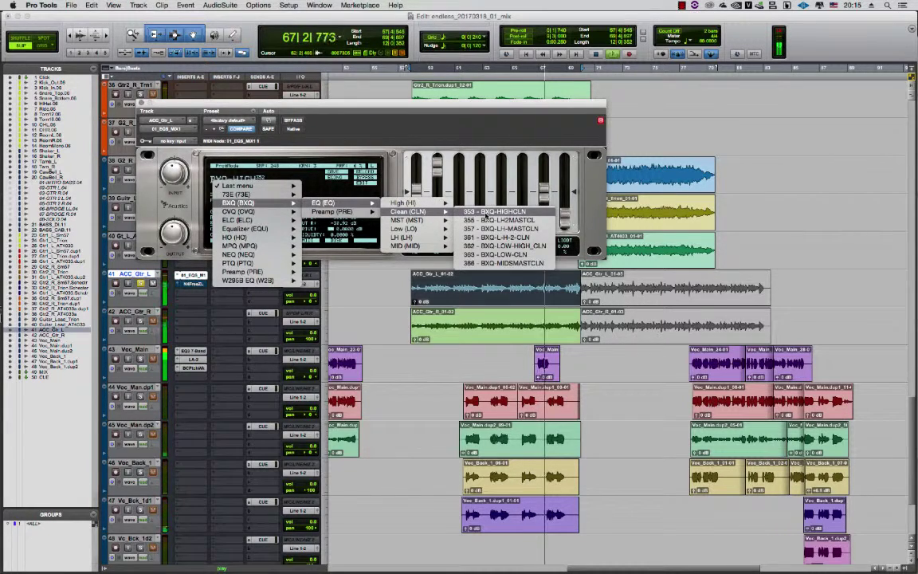
{"action": "mouse_move", "coordinate": [420, 231]}
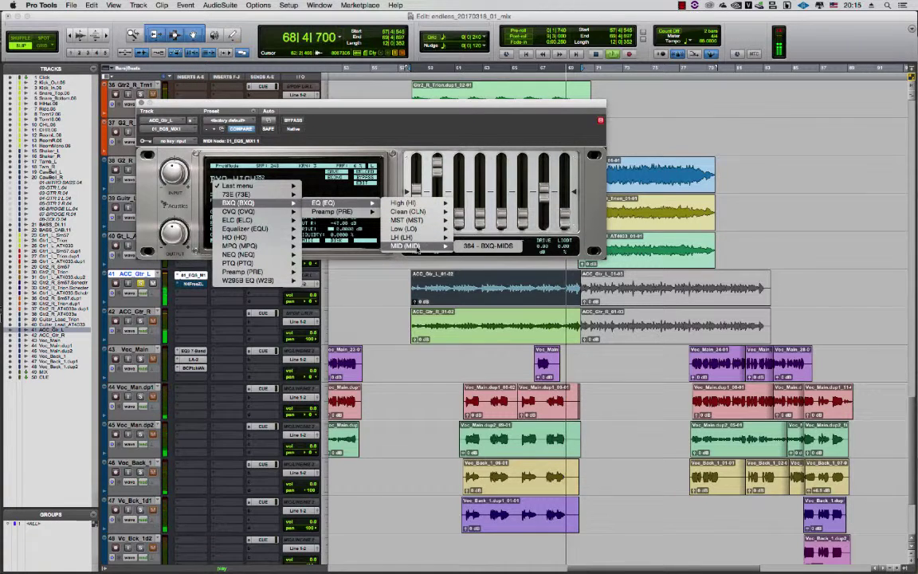
{"action": "left_click", "coordinate": [483, 246]}
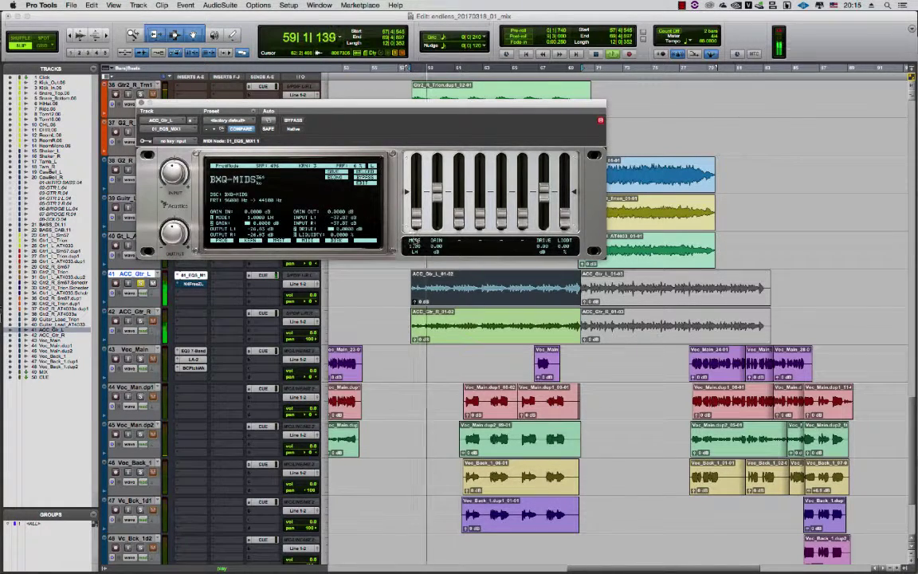
Boost the BXQ-MIDS gain to 12 dB, audition modes 2 and 3, and return to mode 1 with the gain cut.
{"action": "mouse_move", "coordinate": [437, 191]}
{"action": "left_mouse_down"}
{"action": "mouse_move", "coordinate": [437, 167]}
{"action": "mouse_move", "coordinate": [441, 173]}
{"action": "left_mouse_up"}
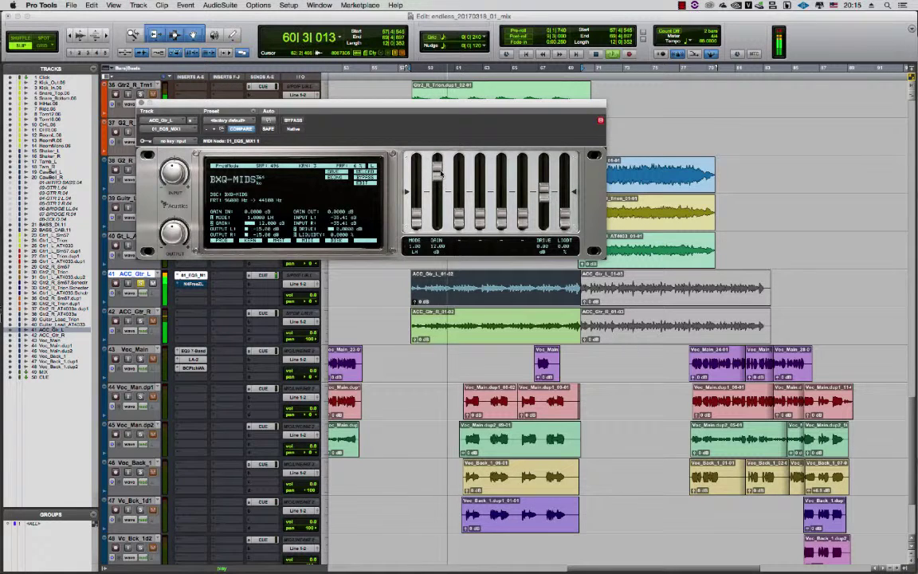
{"action": "left_click_drag", "start_coordinate": [413, 227], "coordinate": [421, 204]}
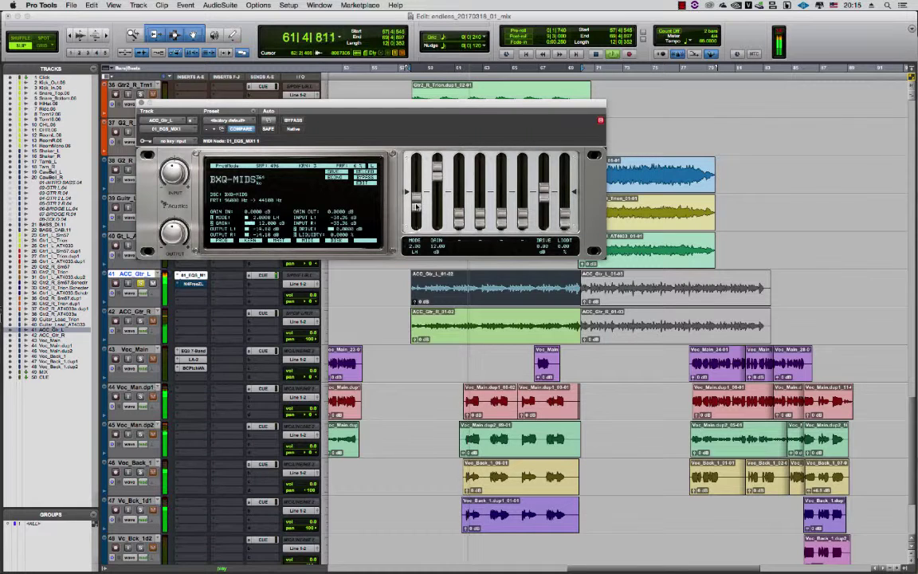
{"action": "left_click_drag", "start_coordinate": [415, 206], "coordinate": [420, 183]}
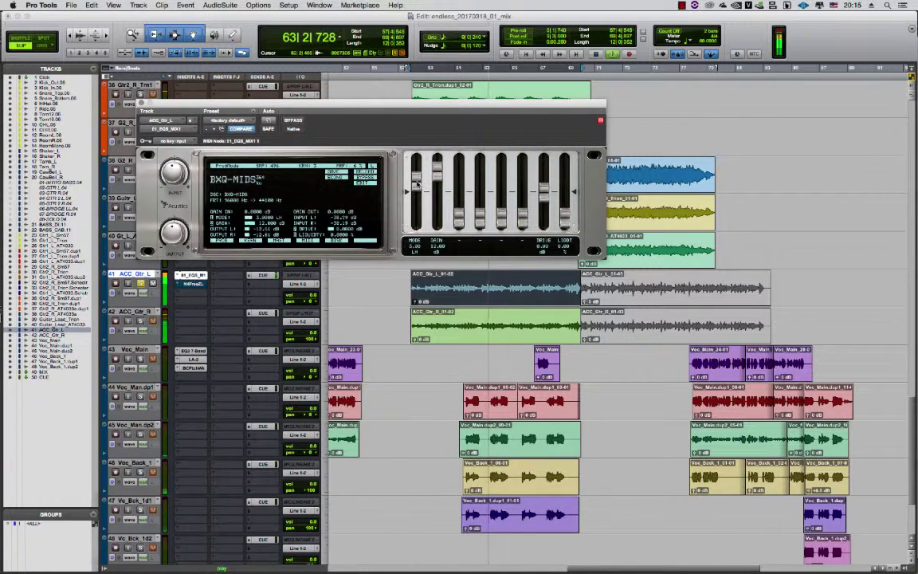
{"action": "left_click_drag", "start_coordinate": [415, 183], "coordinate": [417, 225]}
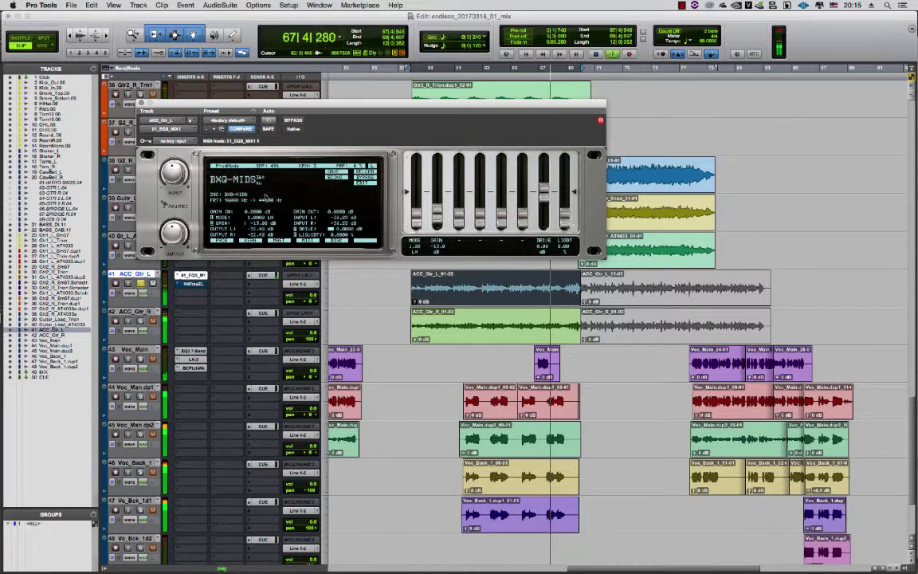
Load the BXQ-LOW program from the BXQ equalizer's Low group.
{"action": "left_click", "coordinate": [247, 185]}
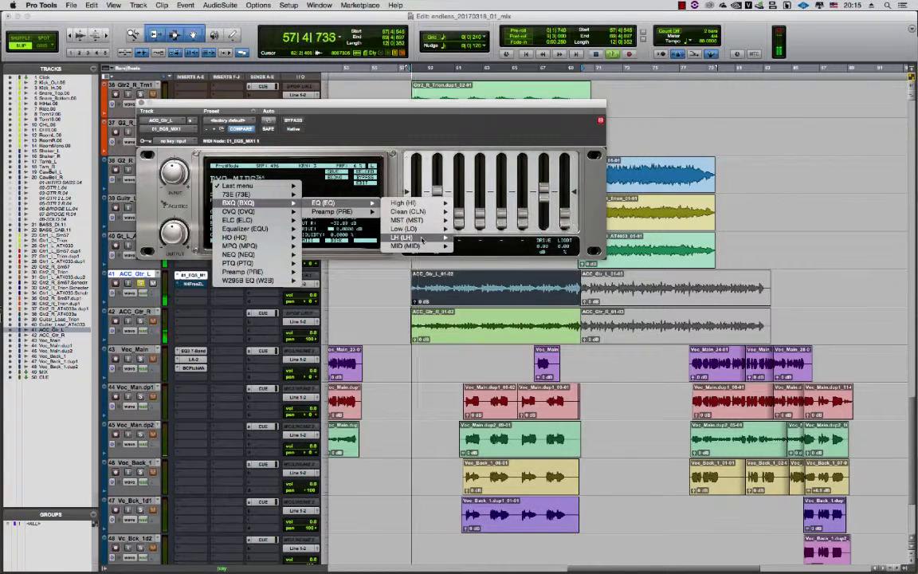
{"action": "mouse_move", "coordinate": [423, 229]}
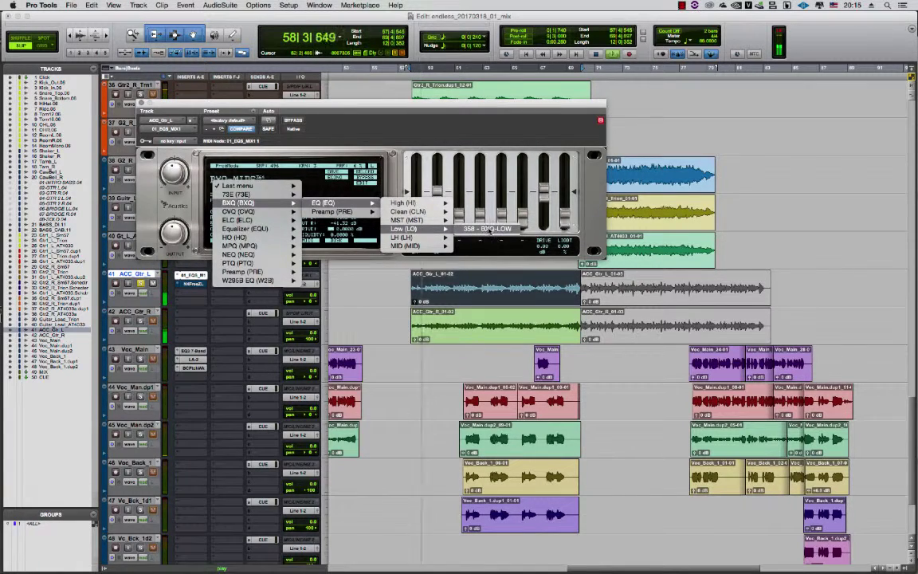
{"action": "left_click", "coordinate": [489, 229]}
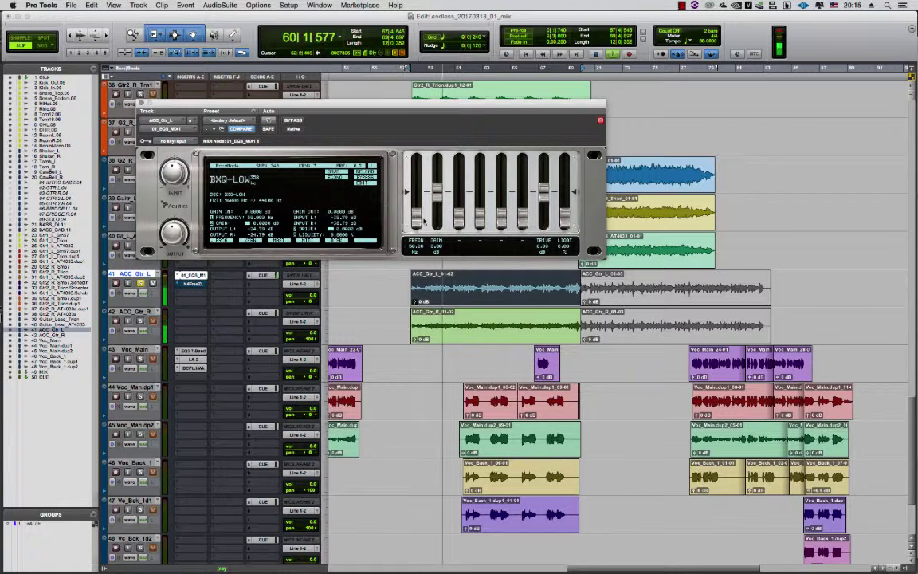
Audition BXQ-LOW with a 15 dB boost up to 100 Hz, and finish at -15 dB gain and 50 Hz.
{"action": "left_click_drag", "start_coordinate": [440, 195], "coordinate": [438, 165]}
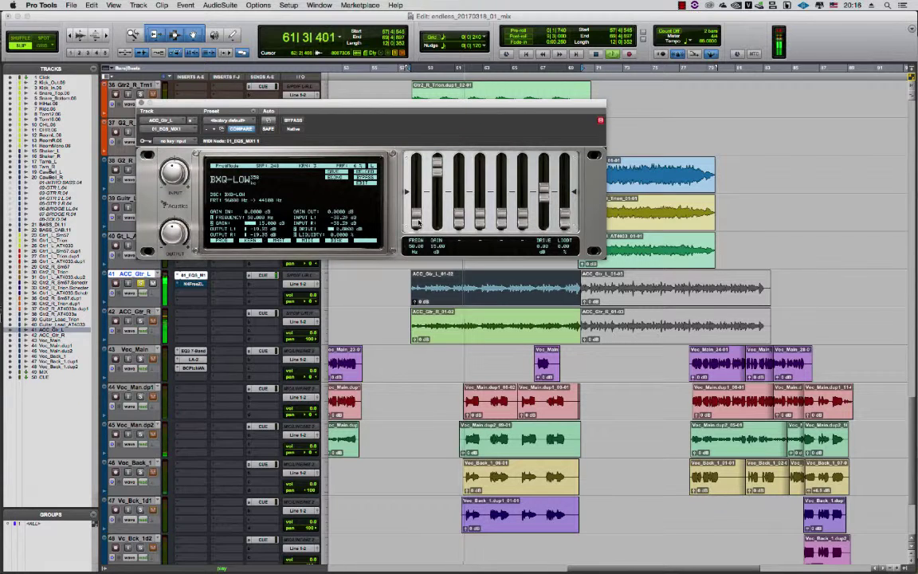
{"action": "left_click_drag", "start_coordinate": [416, 221], "coordinate": [423, 192]}
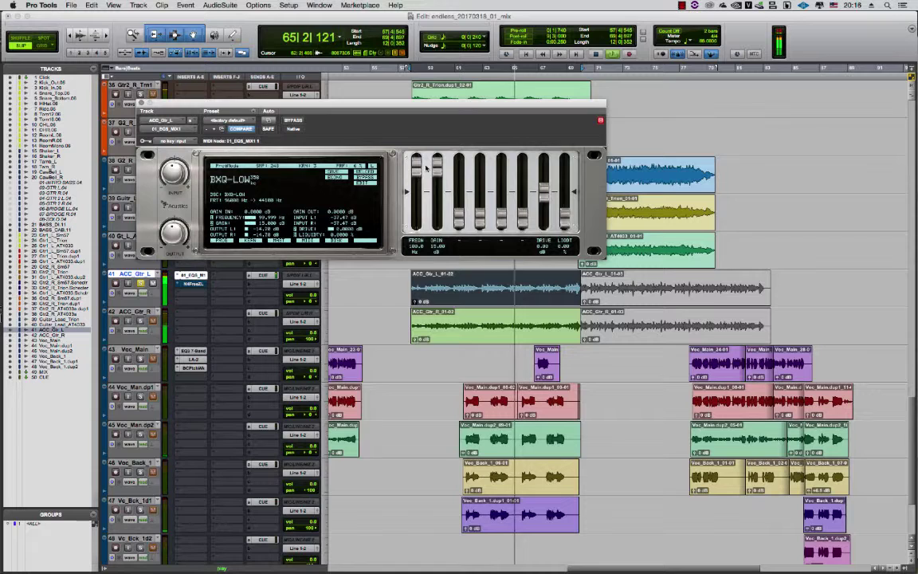
{"action": "left_click_drag", "start_coordinate": [435, 187], "coordinate": [445, 231]}
{"action": "left_click_drag", "start_coordinate": [416, 165], "coordinate": [422, 235]}
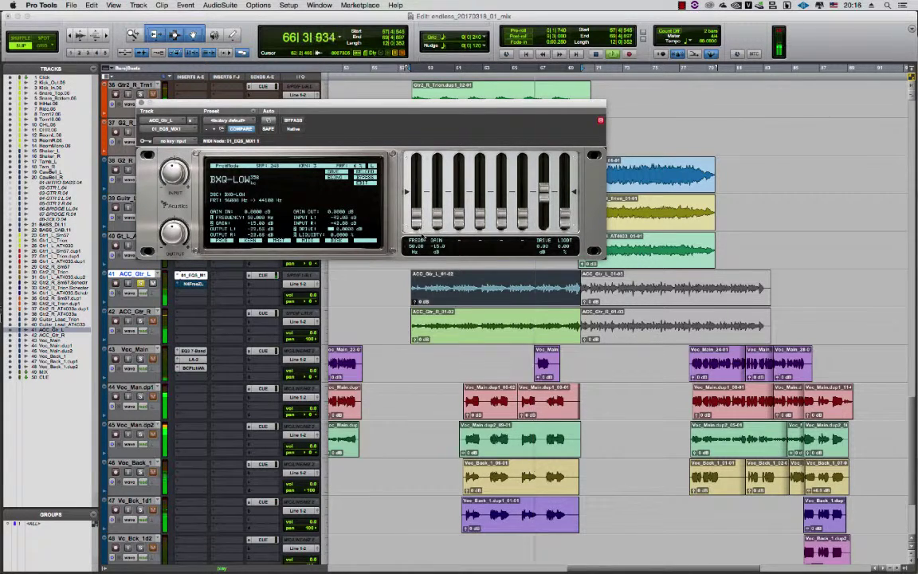
Load the BXQ-LOW-HIGH program from the BXQ equalizer's LH group.
{"action": "left_click", "coordinate": [231, 179]}
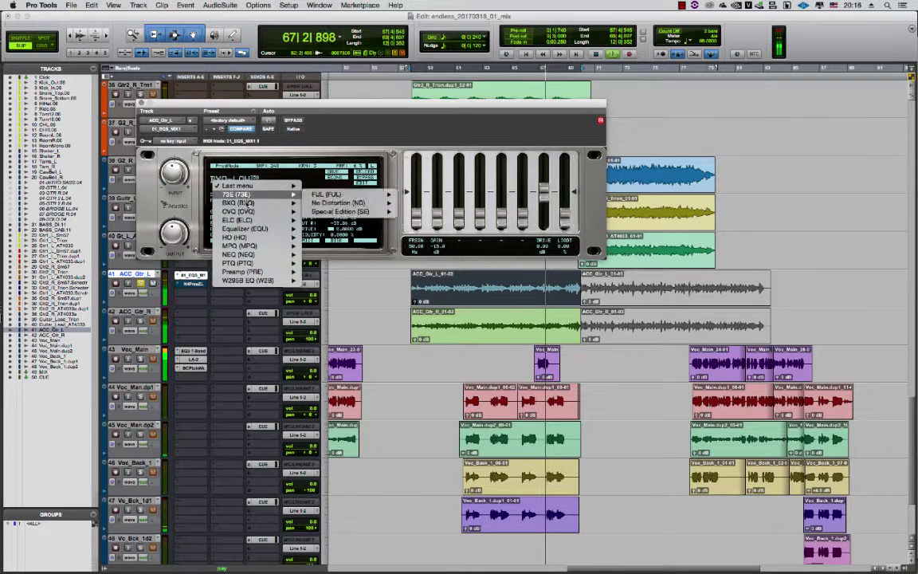
{"action": "mouse_move", "coordinate": [323, 203]}
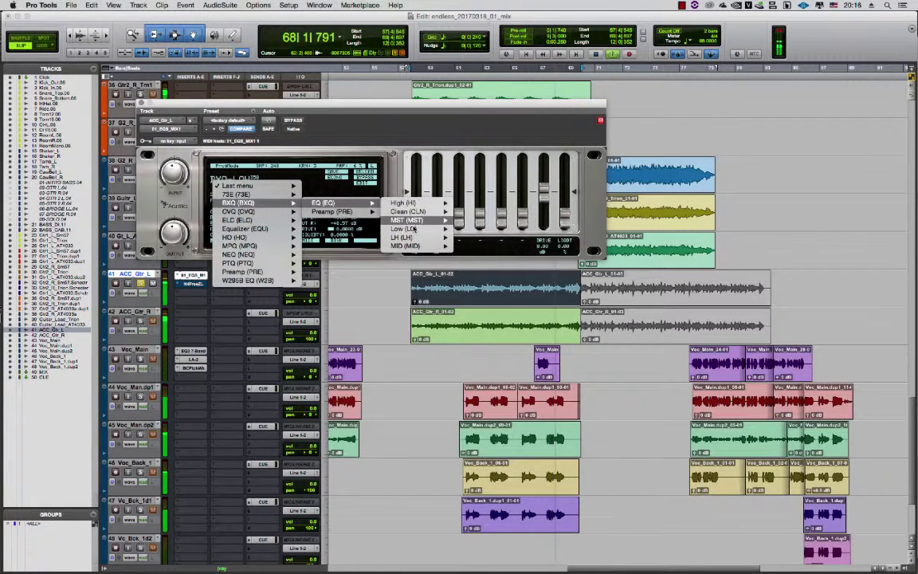
{"action": "mouse_move", "coordinate": [423, 237]}
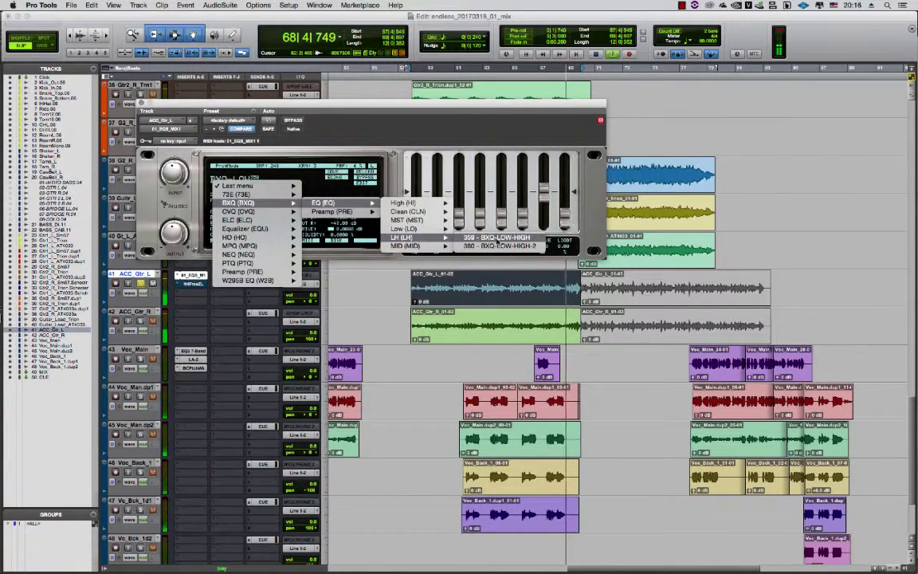
{"action": "left_click", "coordinate": [497, 243]}
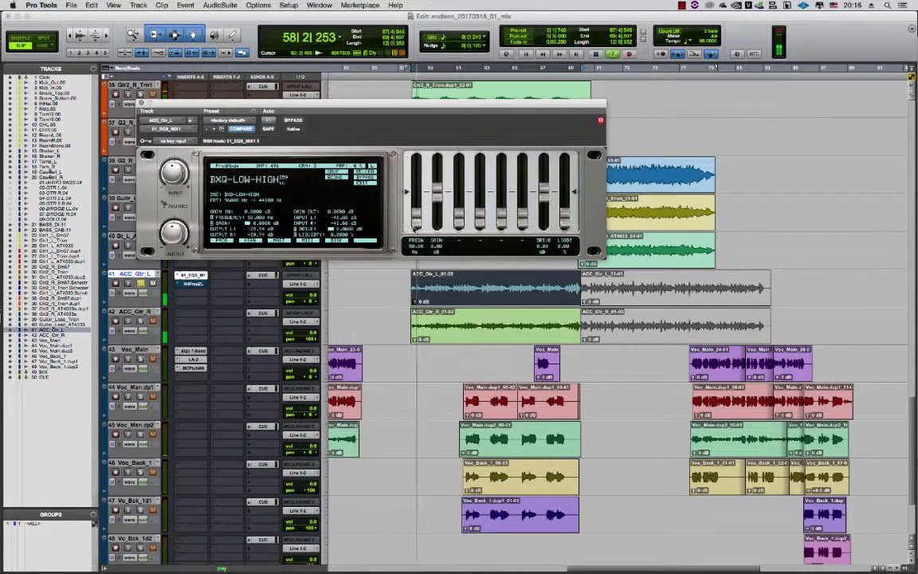
Audition BXQ-LOW-HIGH with a 15 dB boost at 50, 100 and 15000 Hz, and finish at -15 dB gain and 50 Hz.
{"action": "left_click_drag", "start_coordinate": [437, 189], "coordinate": [437, 163]}
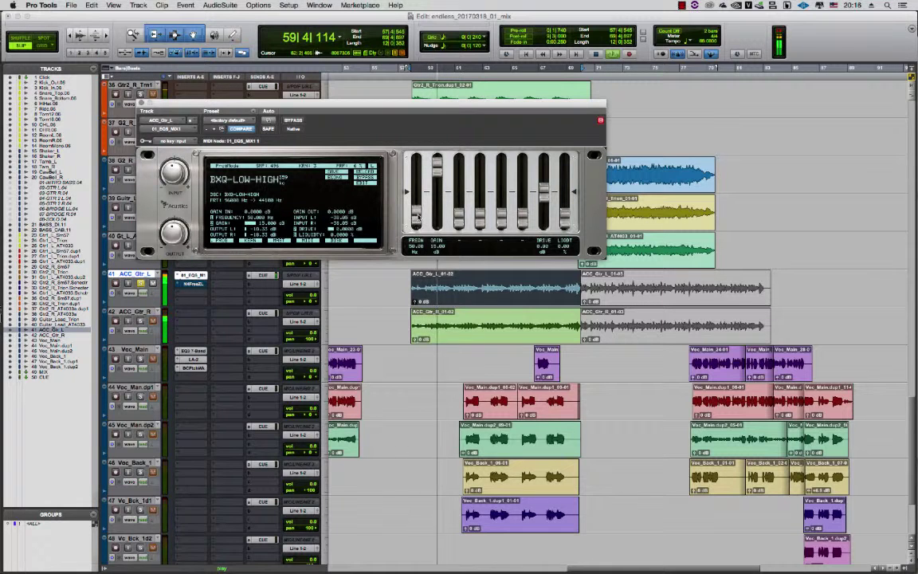
{"action": "left_click_drag", "start_coordinate": [418, 219], "coordinate": [419, 207]}
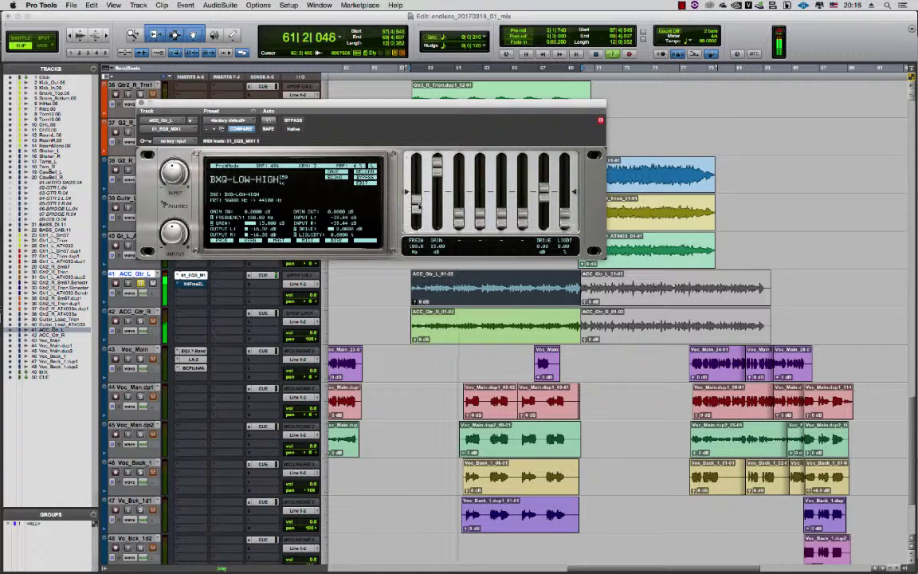
{"action": "left_click_drag", "start_coordinate": [419, 194], "coordinate": [420, 172]}
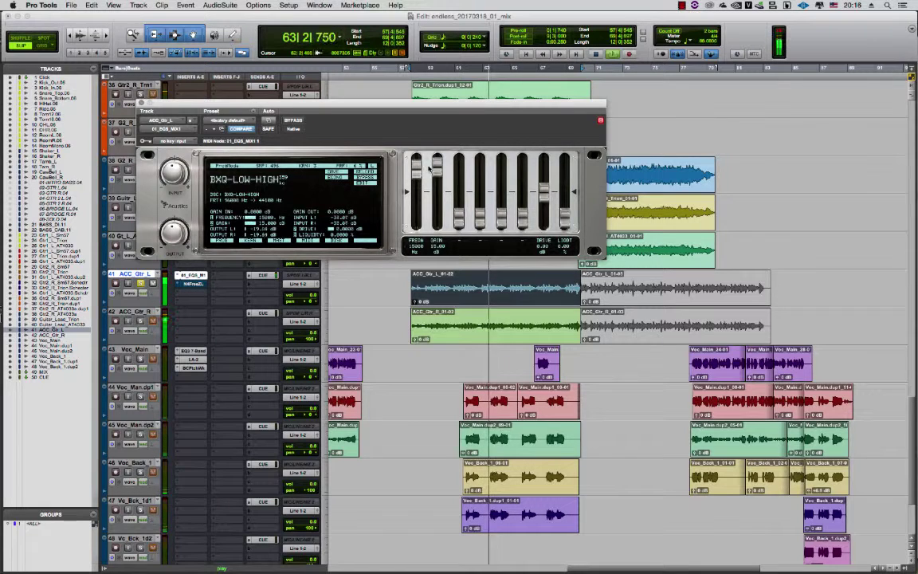
{"action": "left_click_drag", "start_coordinate": [437, 169], "coordinate": [438, 212]}
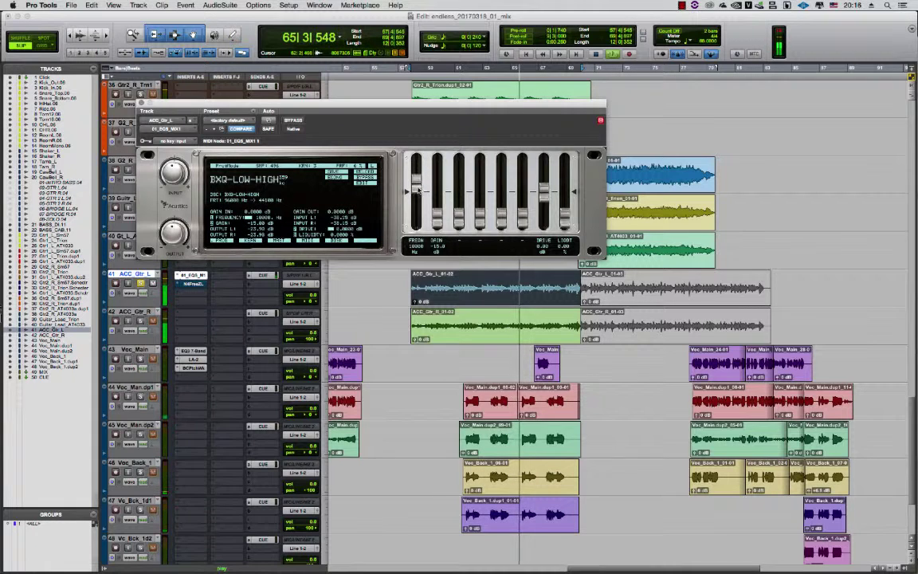
{"action": "left_click_drag", "start_coordinate": [419, 190], "coordinate": [420, 214]}
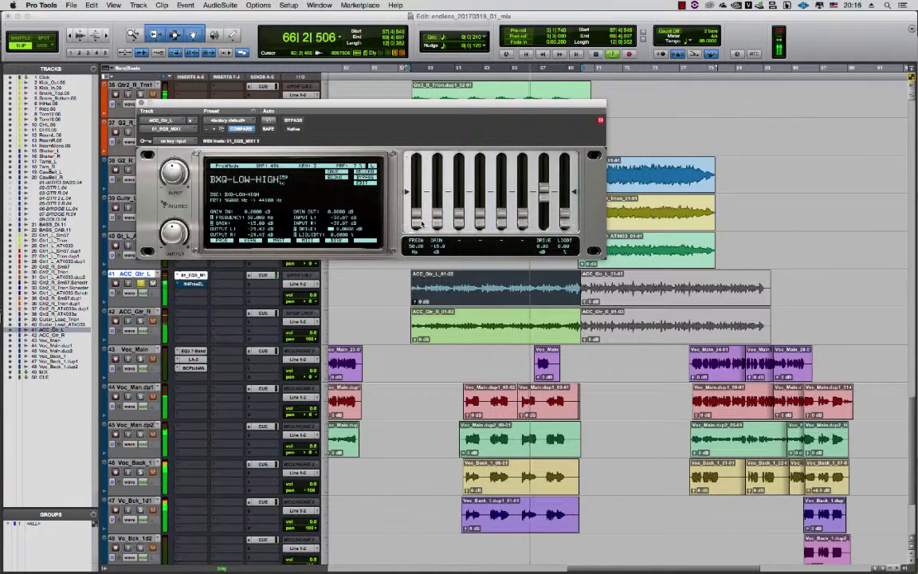
Load the BXQ-LOW-HIGH-2 program from the BXQ equalizer's LH group.
{"action": "left_click", "coordinate": [239, 180]}
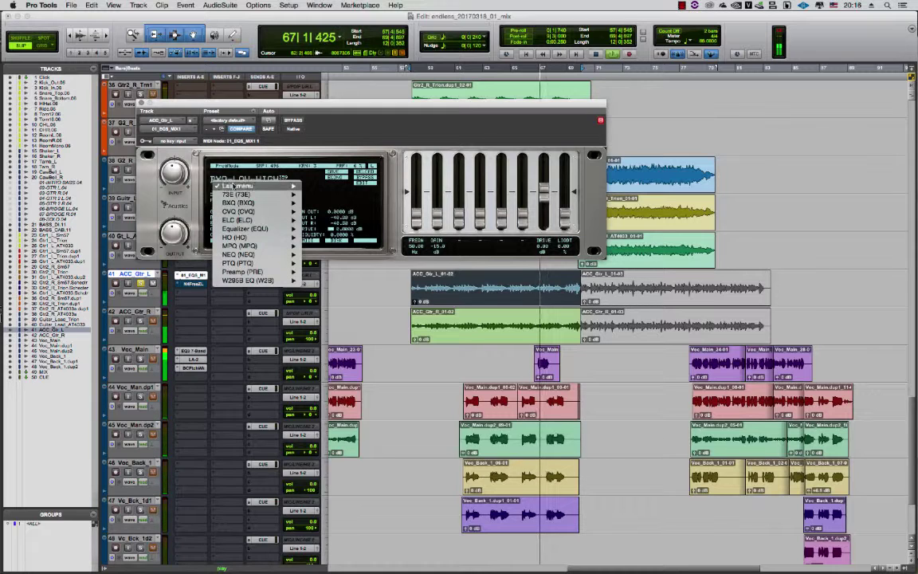
{"action": "mouse_move", "coordinate": [239, 204]}
{"action": "mouse_move", "coordinate": [323, 203]}
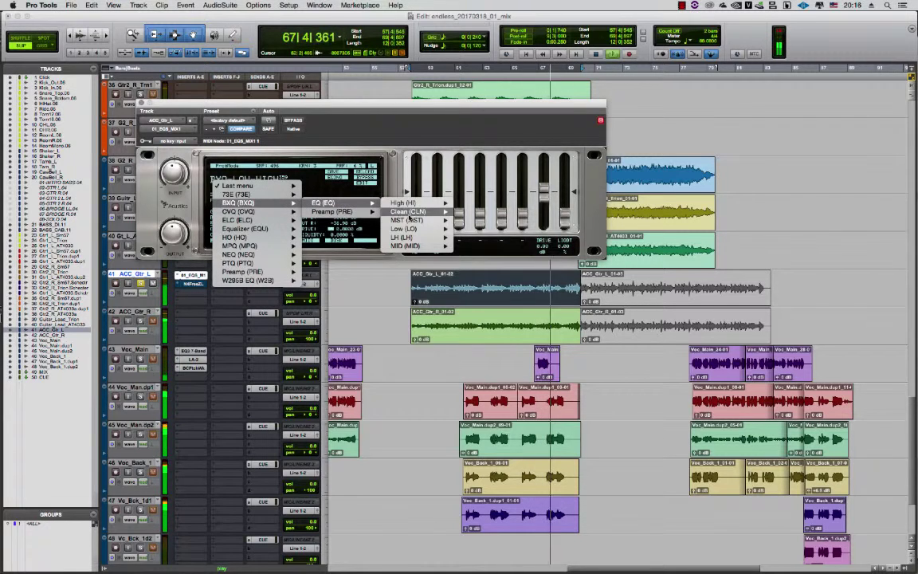
{"action": "mouse_move", "coordinate": [418, 229]}
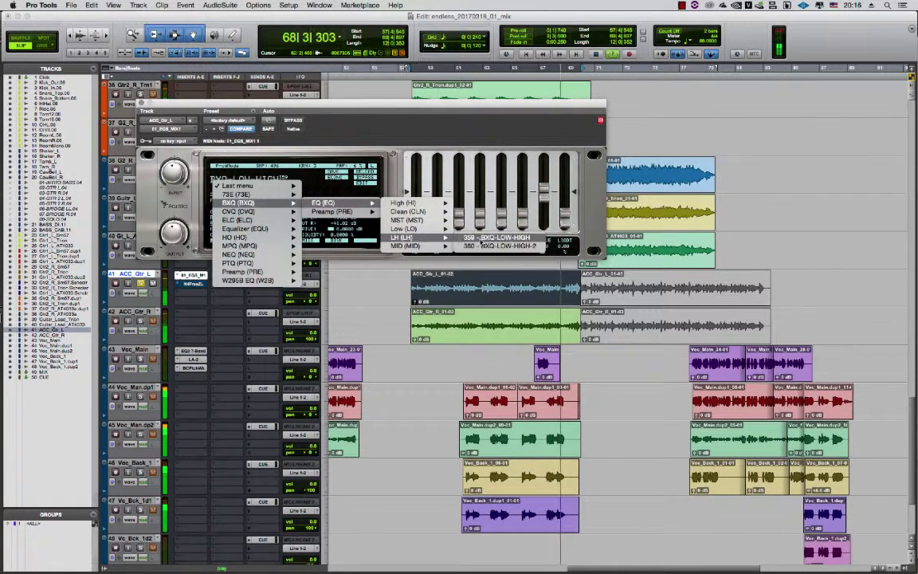
{"action": "left_click", "coordinate": [508, 245]}
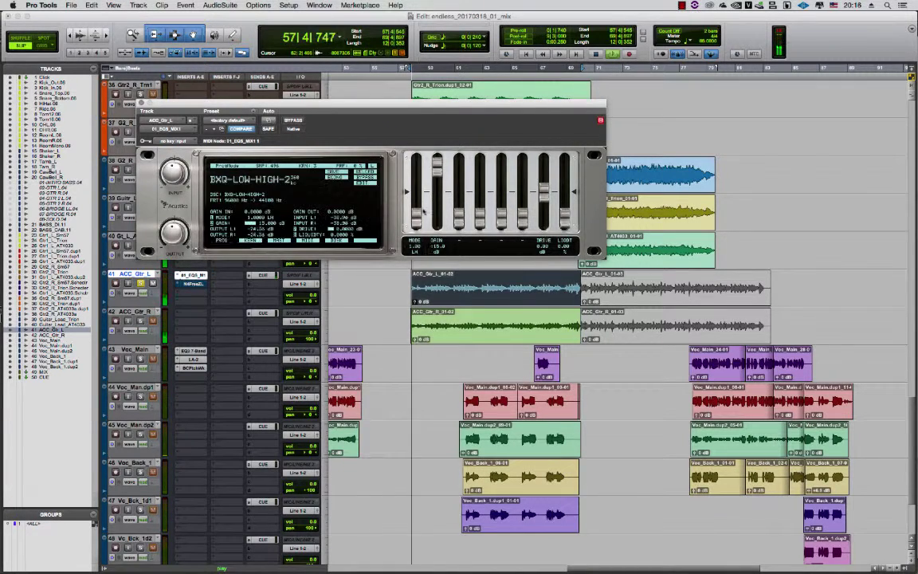
Step the BXQ-LOW-HIGH-2 mode through 2 and 3 to 4 with a 15 dB gain boost.
{"action": "left_click_drag", "start_coordinate": [417, 231], "coordinate": [421, 203]}
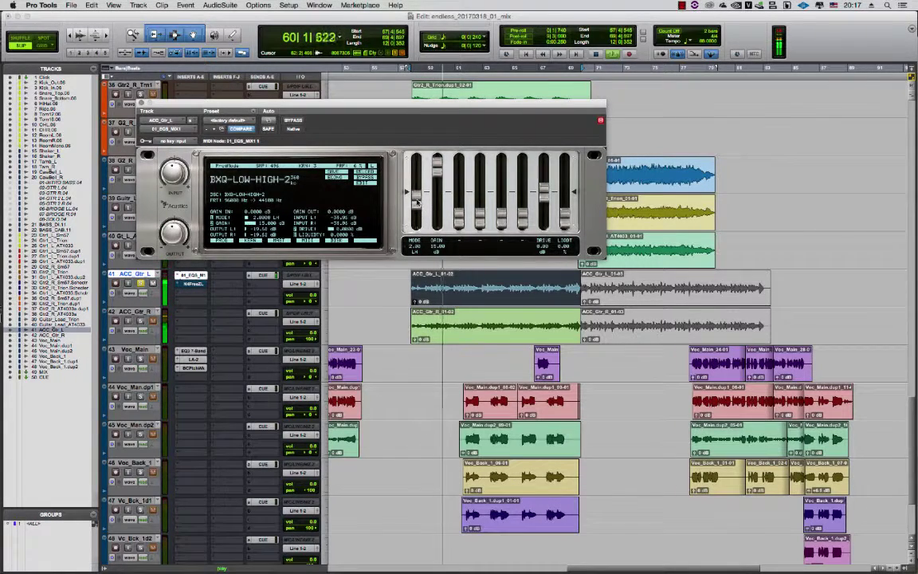
{"action": "left_click_drag", "start_coordinate": [417, 201], "coordinate": [418, 182]}
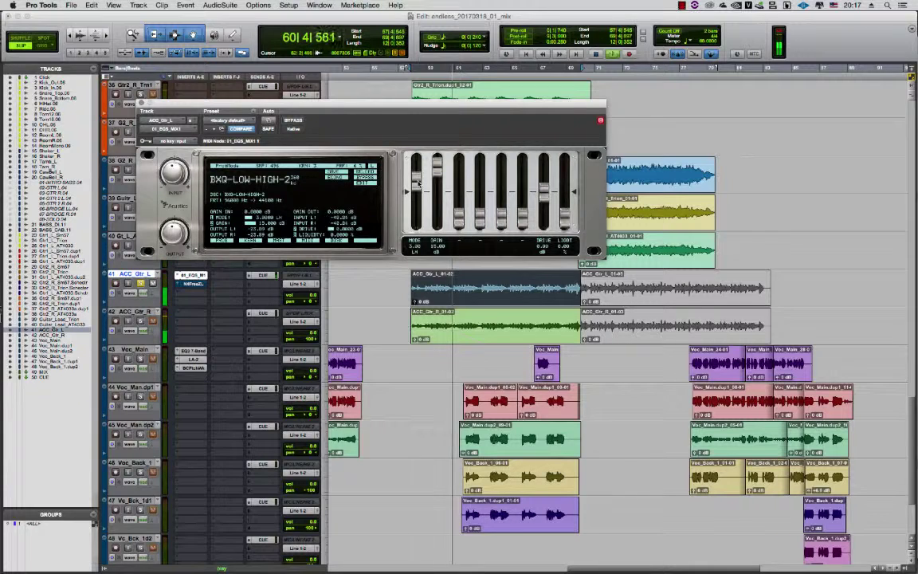
{"action": "left_click_drag", "start_coordinate": [417, 177], "coordinate": [416, 165]}
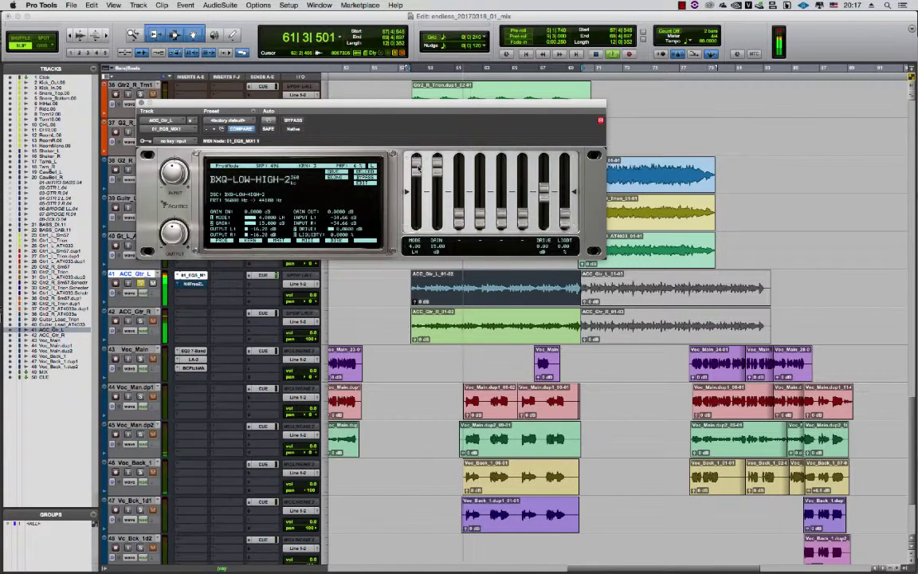
Load the BXQ-HIGHCLN program from the BXQ equalizer's Clean group and audition it with a 15 dB gain boost at 14999 Hz.
{"action": "left_click", "coordinate": [227, 177]}
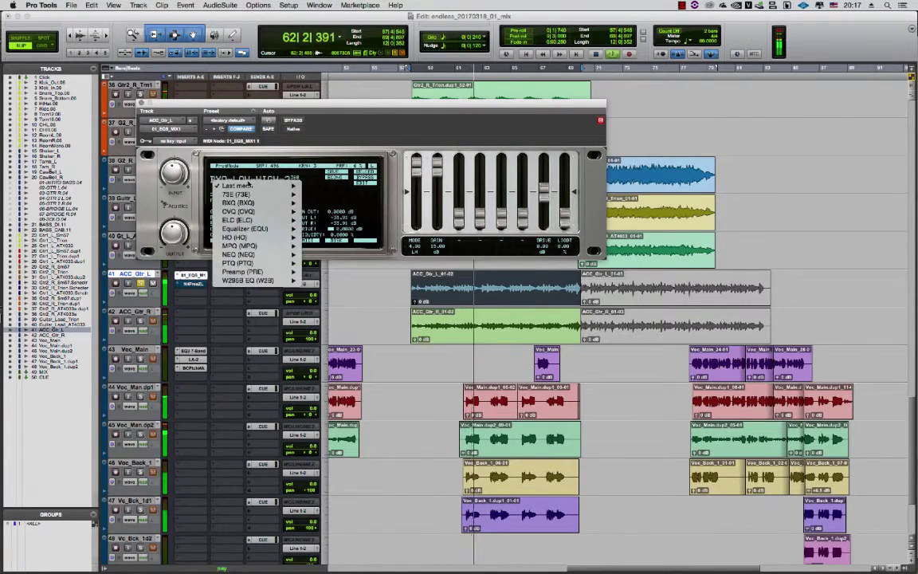
{"action": "mouse_move", "coordinate": [248, 194]}
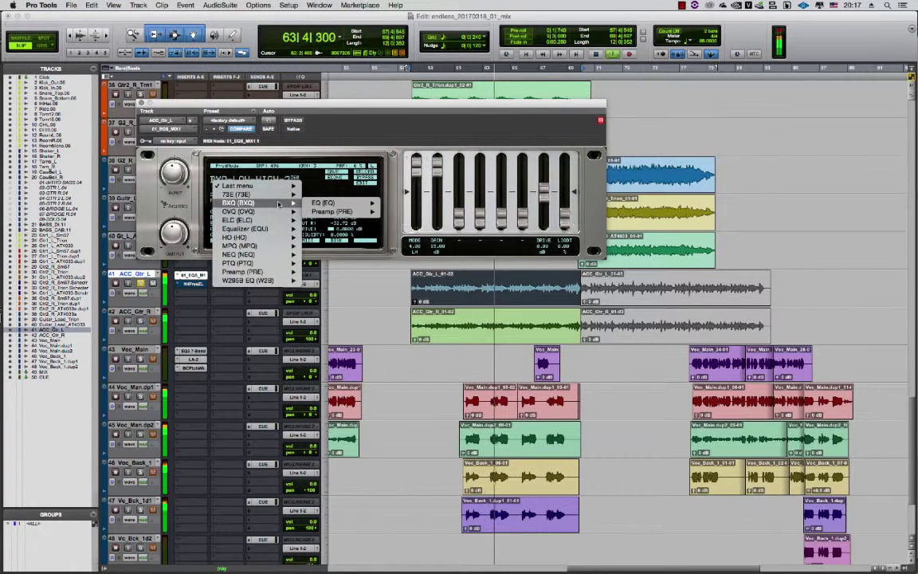
{"action": "mouse_move", "coordinate": [335, 206]}
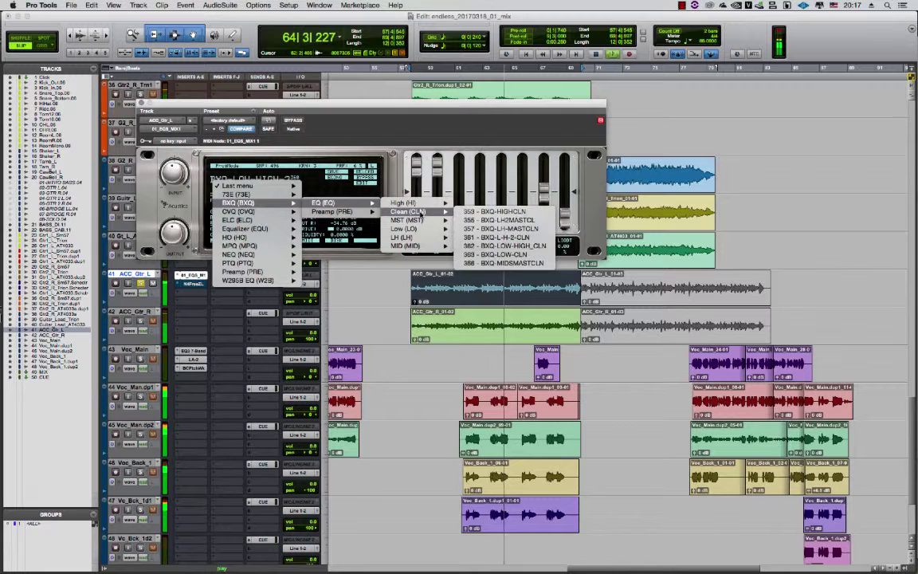
{"action": "mouse_move", "coordinate": [416, 220]}
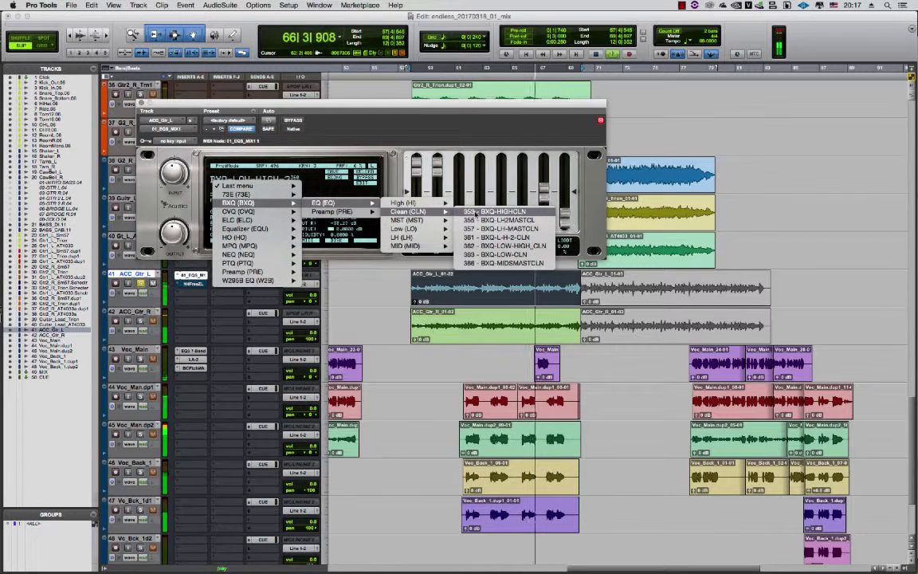
{"action": "left_click", "coordinate": [474, 211]}
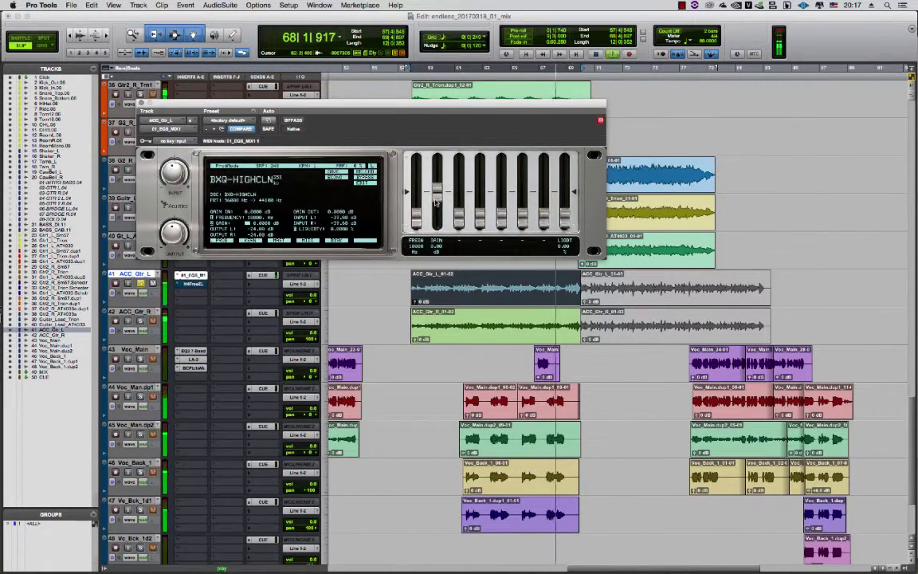
{"action": "left_click_drag", "start_coordinate": [437, 209], "coordinate": [441, 162]}
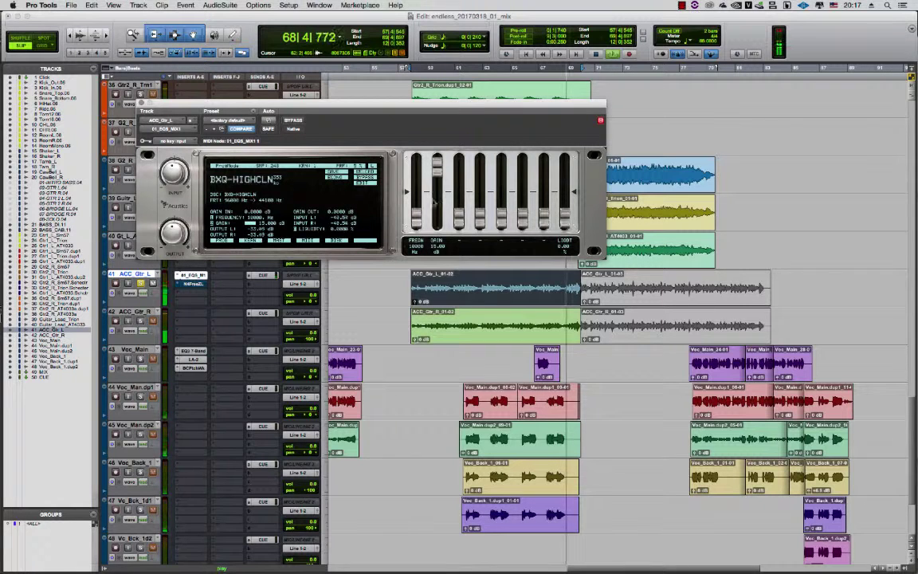
{"action": "left_click_drag", "start_coordinate": [415, 226], "coordinate": [422, 193]}
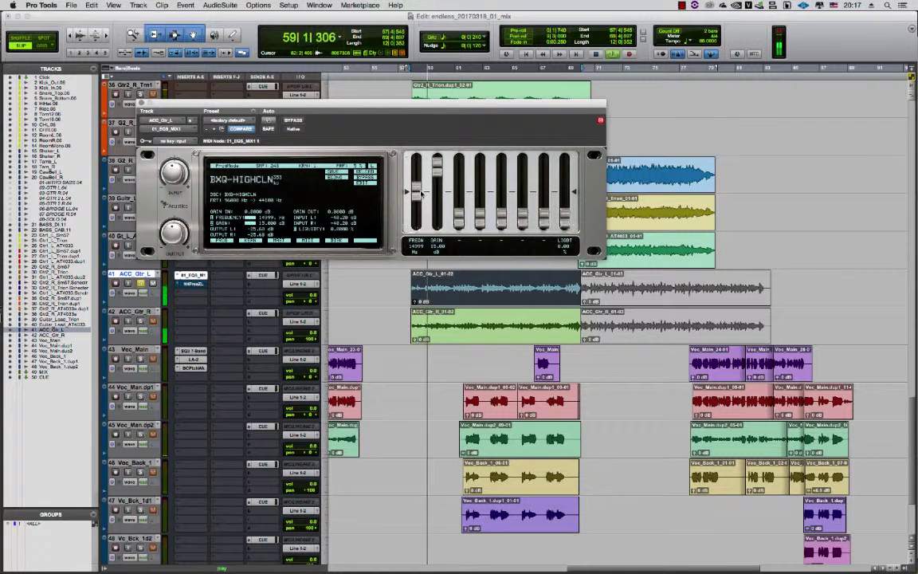
Load the BXQ-MIDS-MAST program from the BXQ equalizer's MST group and audition it with 11 dB gain in mode 2.
{"action": "left_click", "coordinate": [211, 189]}
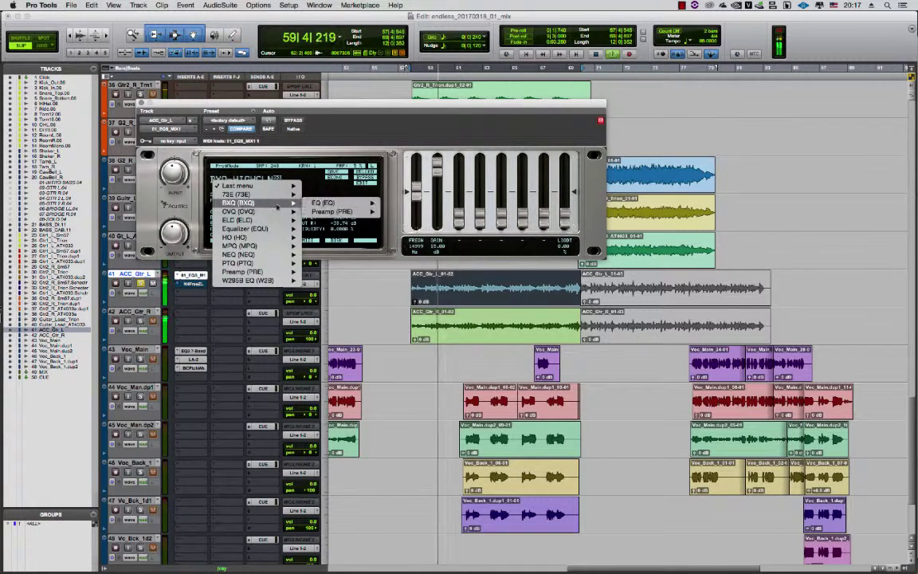
{"action": "mouse_move", "coordinate": [408, 211]}
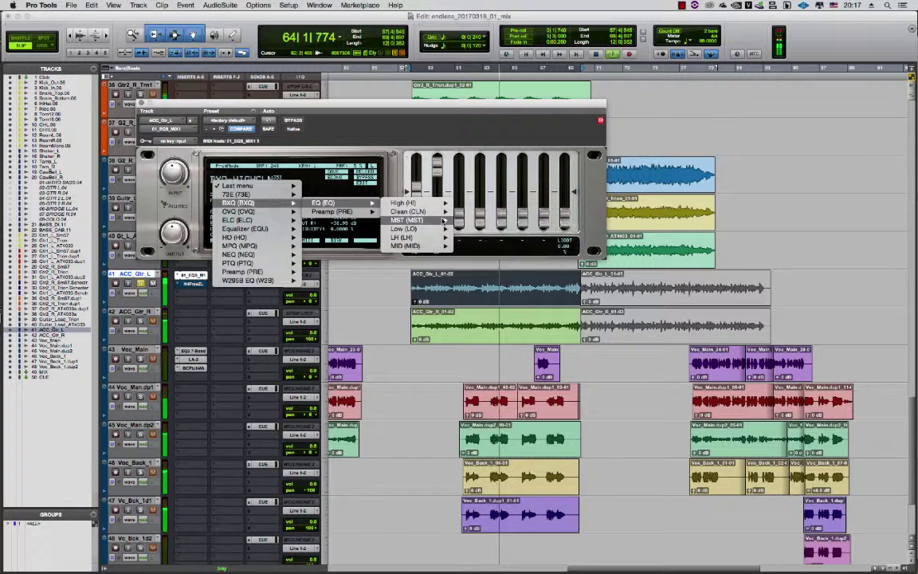
{"action": "mouse_move", "coordinate": [406, 220]}
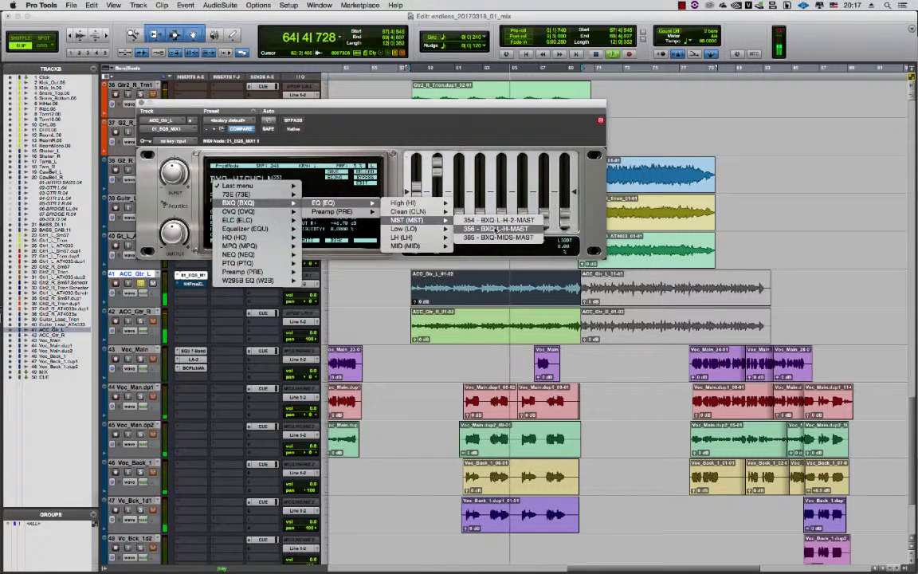
{"action": "left_click", "coordinate": [494, 236]}
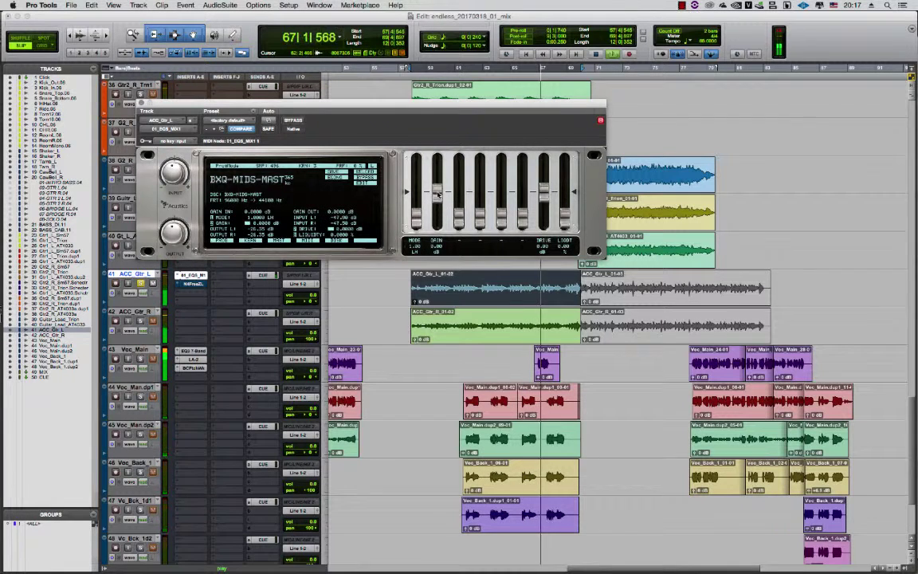
{"action": "left_click_drag", "start_coordinate": [441, 171], "coordinate": [440, 175]}
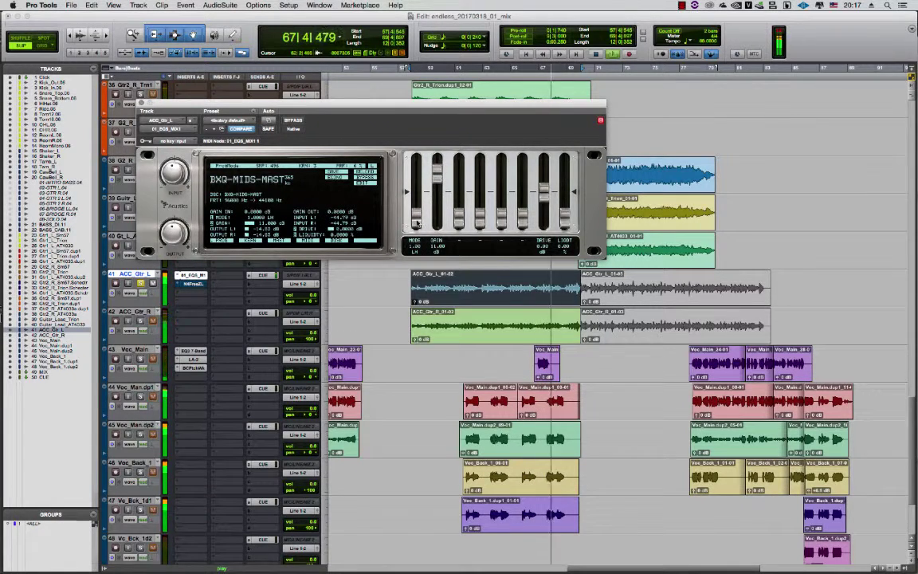
{"action": "left_click_drag", "start_coordinate": [418, 221], "coordinate": [428, 201]}
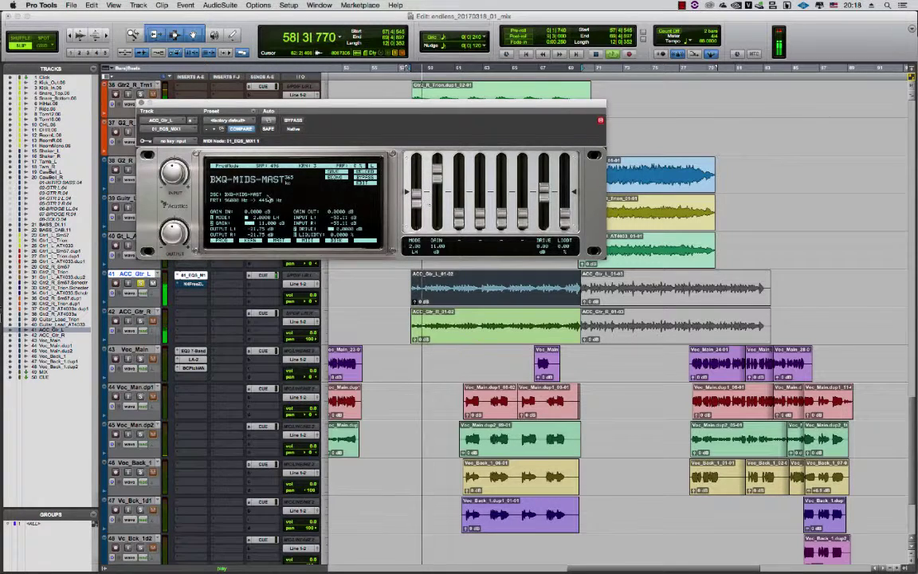
Load the BXQ-L-H-MAST program from the BXQ equalizer's MST group and audition it with a 15 dB gain boost at 10000 Hz.
{"action": "left_click", "coordinate": [228, 169]}
{"action": "mouse_move", "coordinate": [329, 203]}
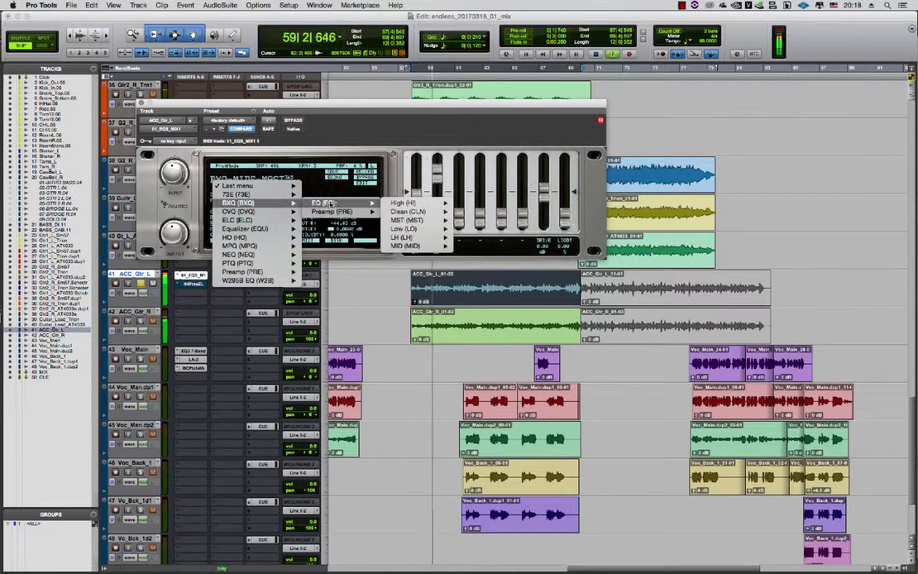
{"action": "mouse_move", "coordinate": [411, 220]}
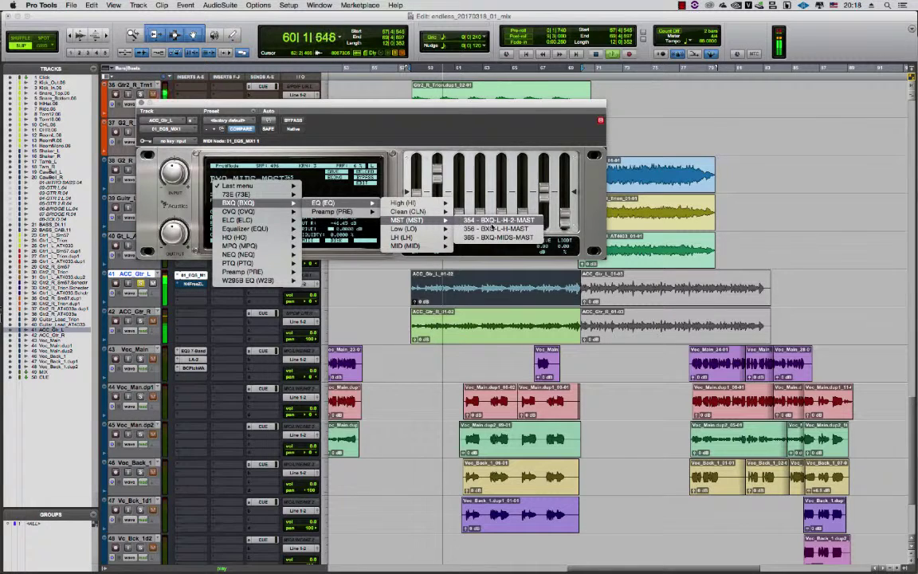
{"action": "left_click", "coordinate": [496, 230]}
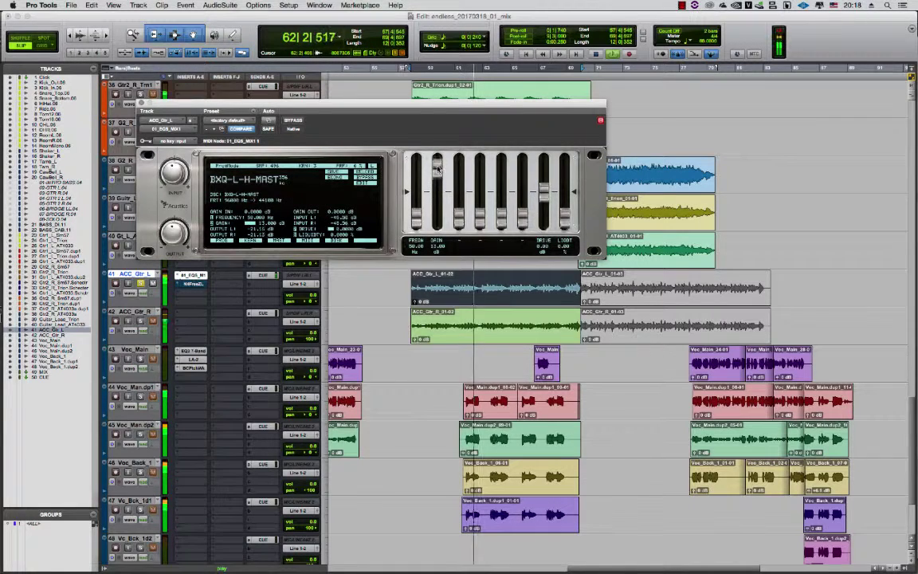
{"action": "left_click_drag", "start_coordinate": [437, 169], "coordinate": [437, 161]}
{"action": "left_click_drag", "start_coordinate": [416, 201], "coordinate": [426, 180]}
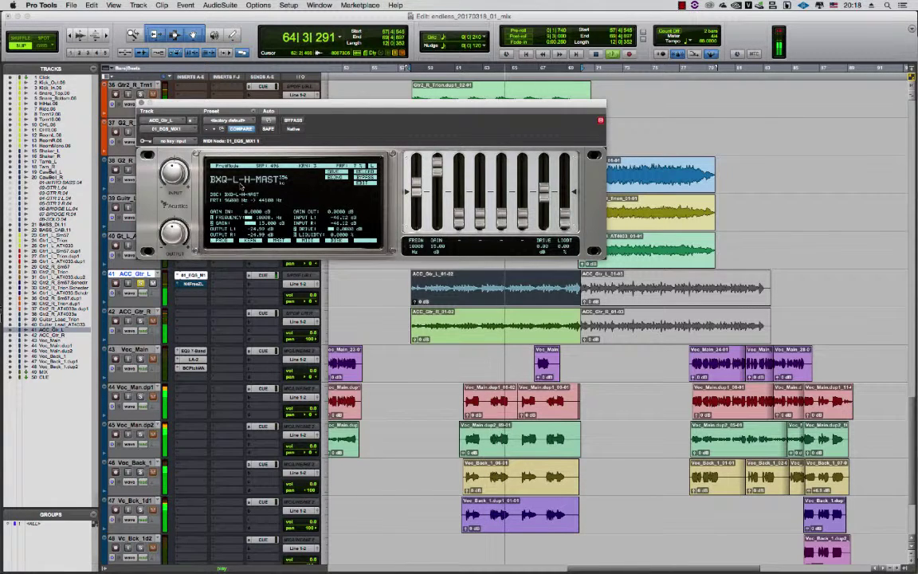
Load the BXQ-L-H-2-MAST program from the BXQ equalizer's MST group and audition it with 15 dB gain, raising the mode to 4.
{"action": "left_click", "coordinate": [241, 184]}
{"action": "mouse_move", "coordinate": [335, 203]}
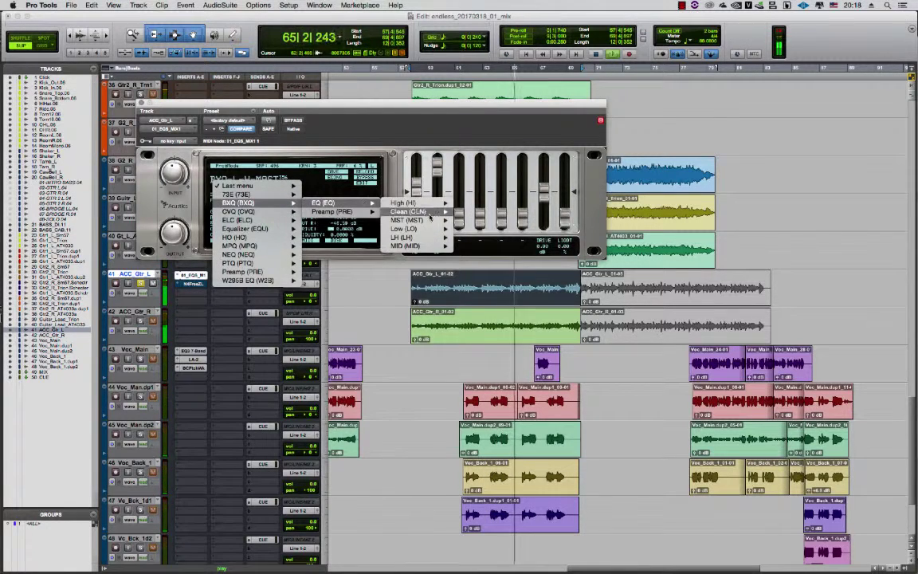
{"action": "mouse_move", "coordinate": [423, 232]}
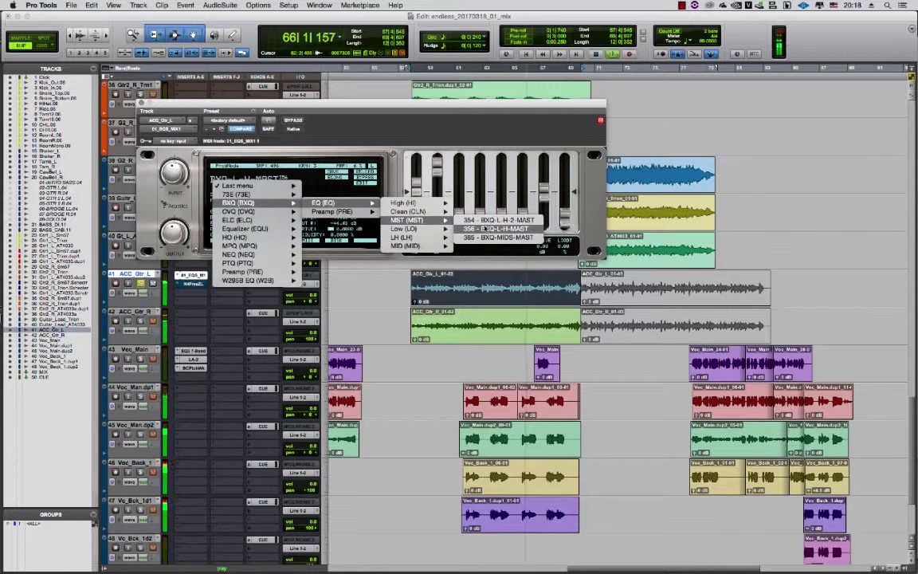
{"action": "left_click", "coordinate": [496, 220]}
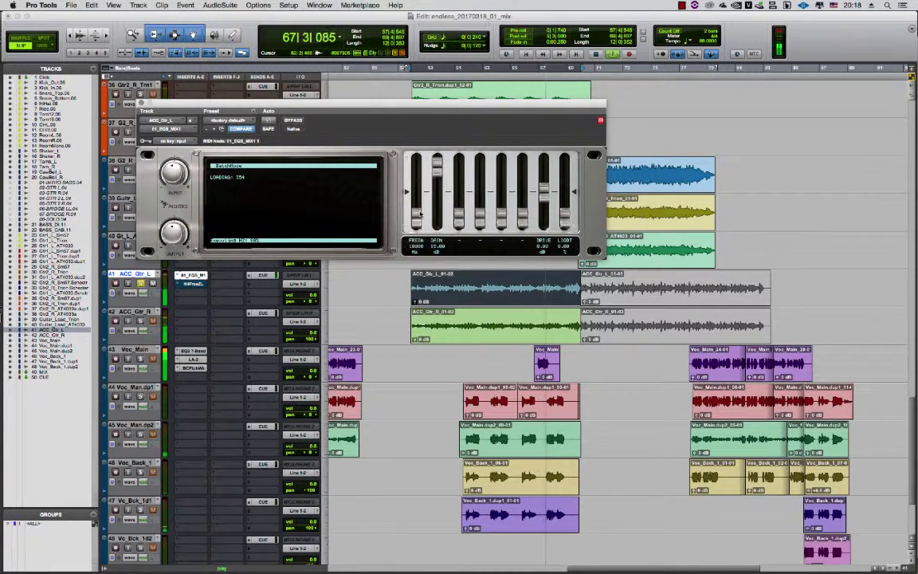
{"action": "left_click_drag", "start_coordinate": [415, 222], "coordinate": [417, 165]}
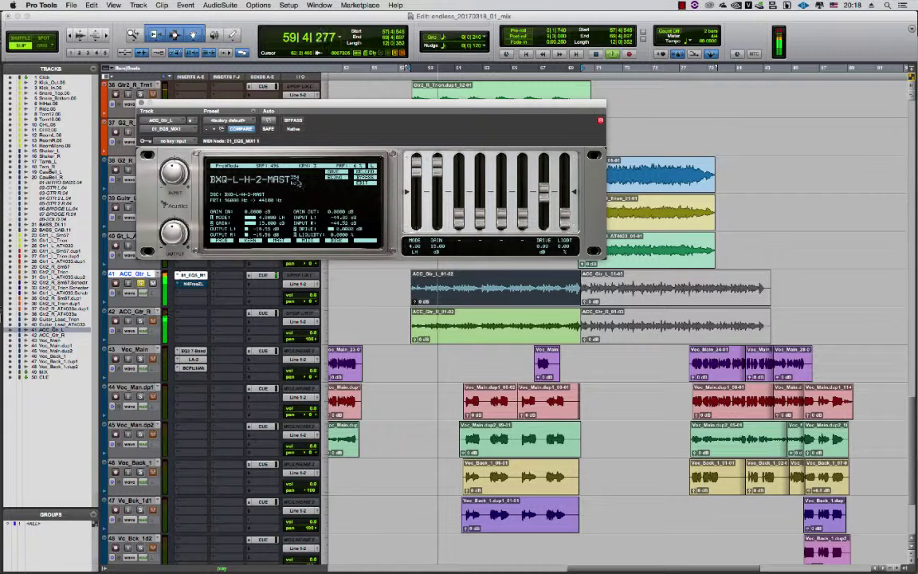
Load the BXQ-PRE program from the HRM group of the BXQ preamps.
{"action": "left_click", "coordinate": [250, 178]}
{"action": "mouse_move", "coordinate": [248, 203]}
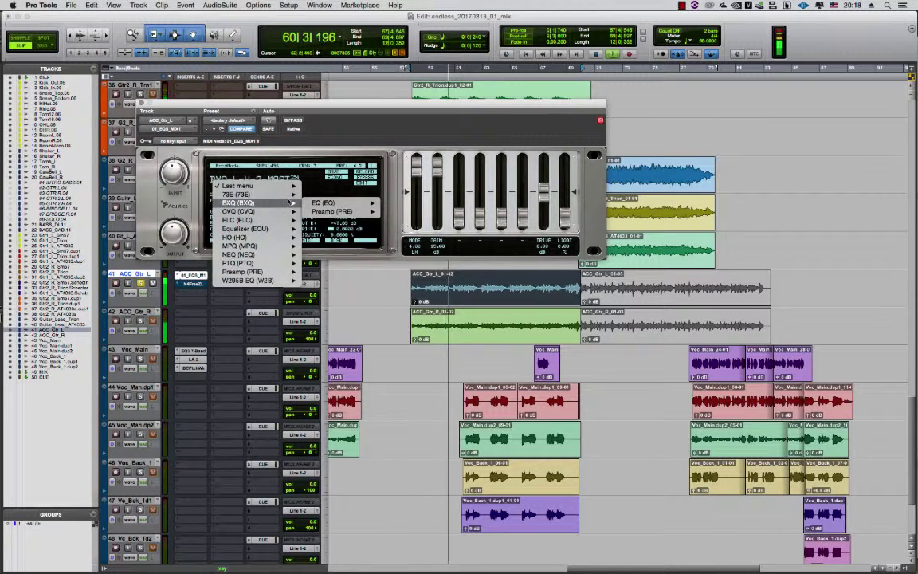
{"action": "mouse_move", "coordinate": [323, 204]}
{"action": "mouse_move", "coordinate": [420, 220]}
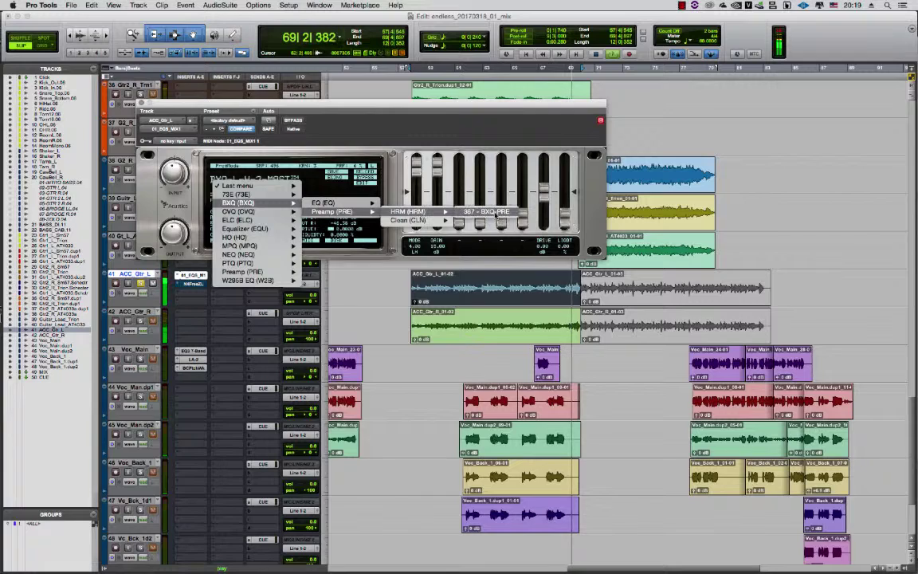
{"action": "left_click", "coordinate": [437, 210]}
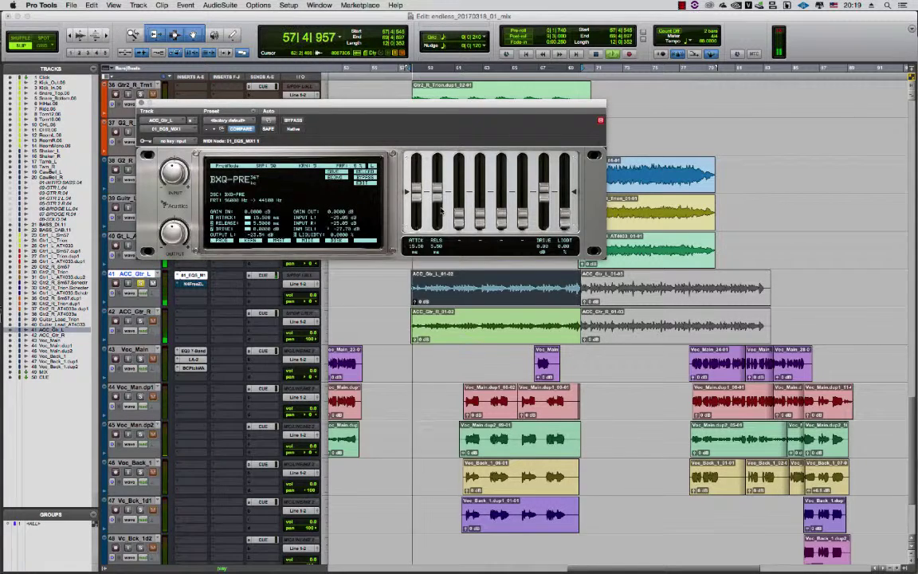
Compare the guitar with and without the BXQ-PRE preamp by toggling the plug-in's bypass, finishing with it bypassed.
{"action": "left_click", "coordinate": [293, 121]}
{"action": "left_click", "coordinate": [293, 121]}
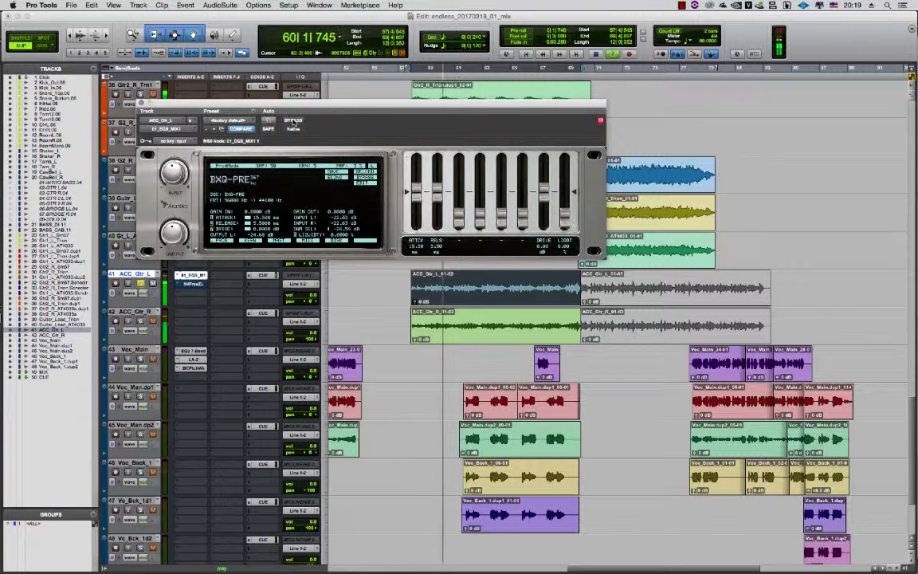
{"action": "left_click", "coordinate": [293, 121]}
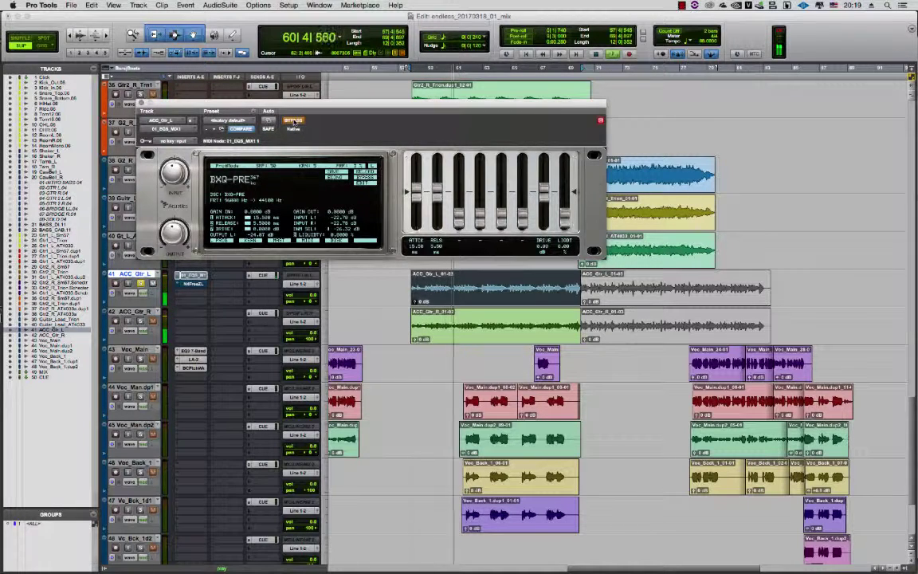